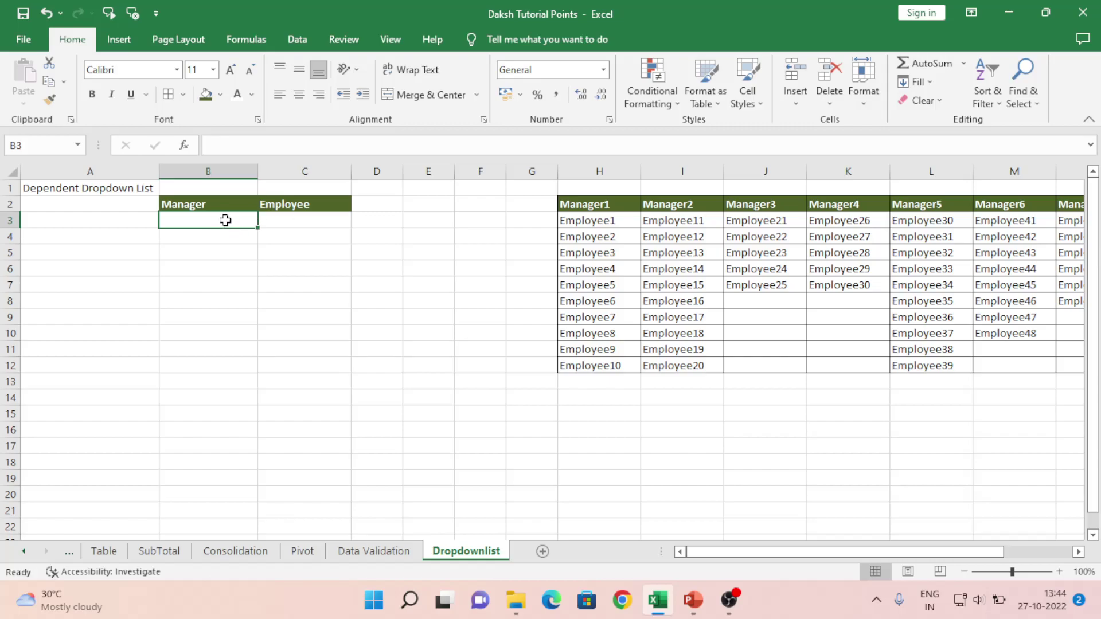
Copy the Manager1 heading from H2 into cell B3 under Manager, pasting values only.
{"action": "left_click", "coordinate": [297, 220]}
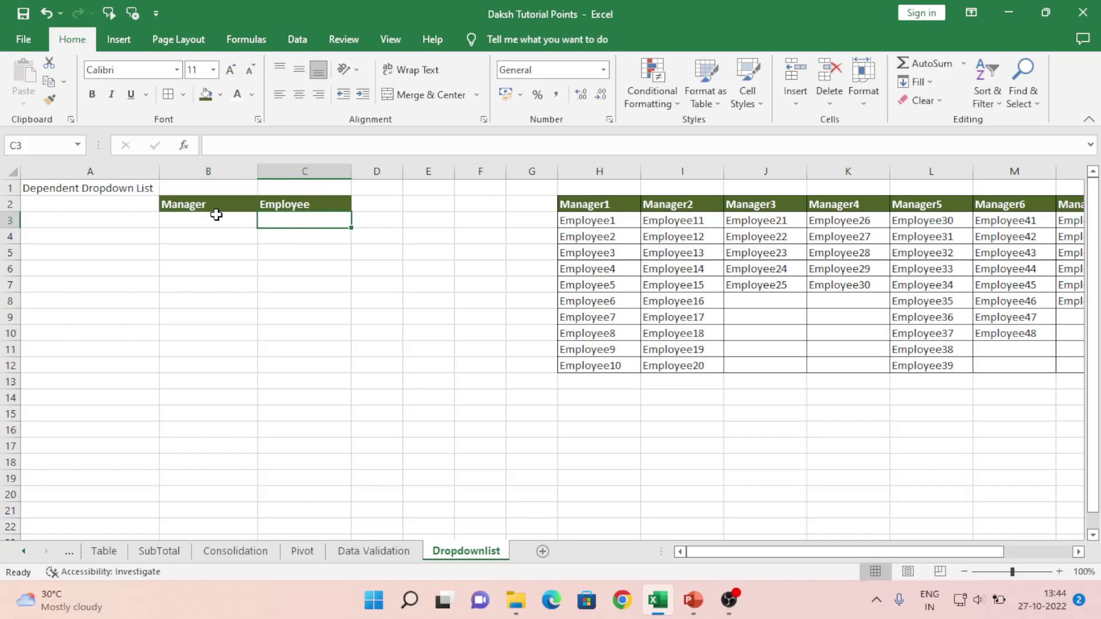
{"action": "left_click", "coordinate": [581, 205]}
{"action": "key", "text": "ctrl+c"}
{"action": "key", "text": "Left"}
{"action": "key", "text": "Left"}
{"action": "key", "text": "Left"}
{"action": "key", "text": "Left"}
{"action": "key", "text": "Left"}
{"action": "key", "text": "Left"}
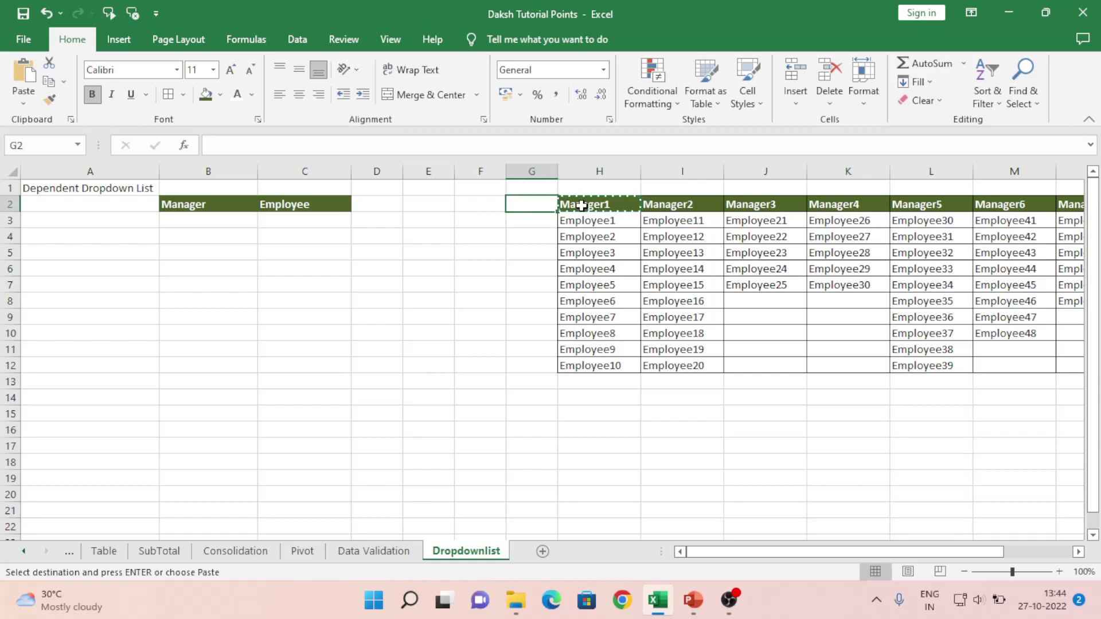
{"action": "key", "text": "Down"}
{"action": "key", "text": "ctrl+alt+v"}
{"action": "key", "text": "v"}
{"action": "key", "text": "Return"}
{"action": "key", "text": "Right"}
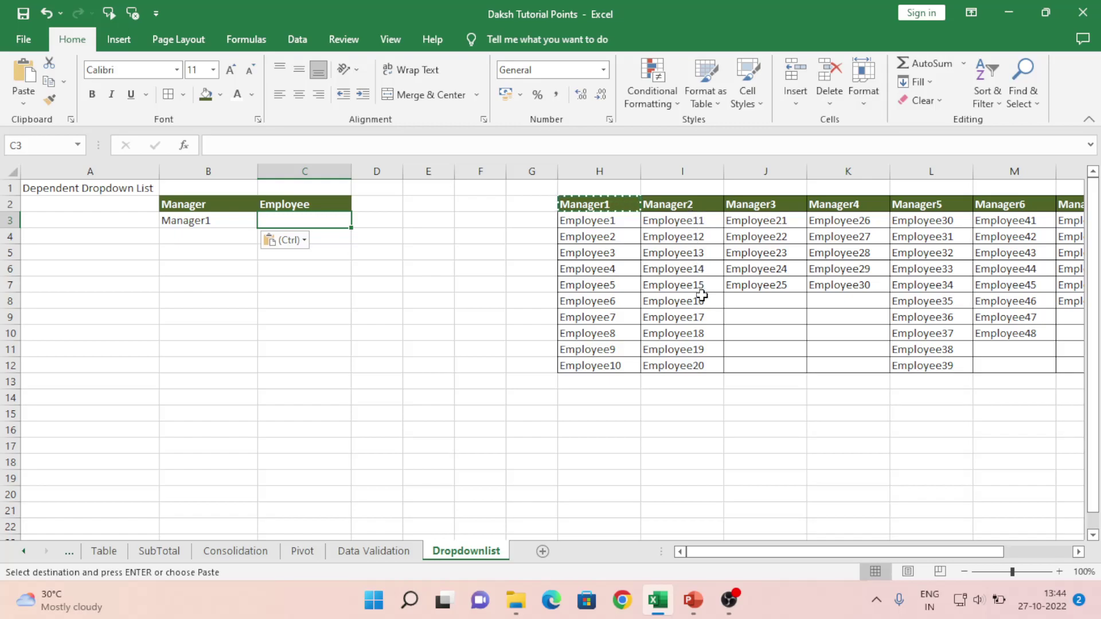
Look at the employees listed under other managers and clear the entry in cell B3.
{"action": "left_click", "coordinate": [702, 236]}
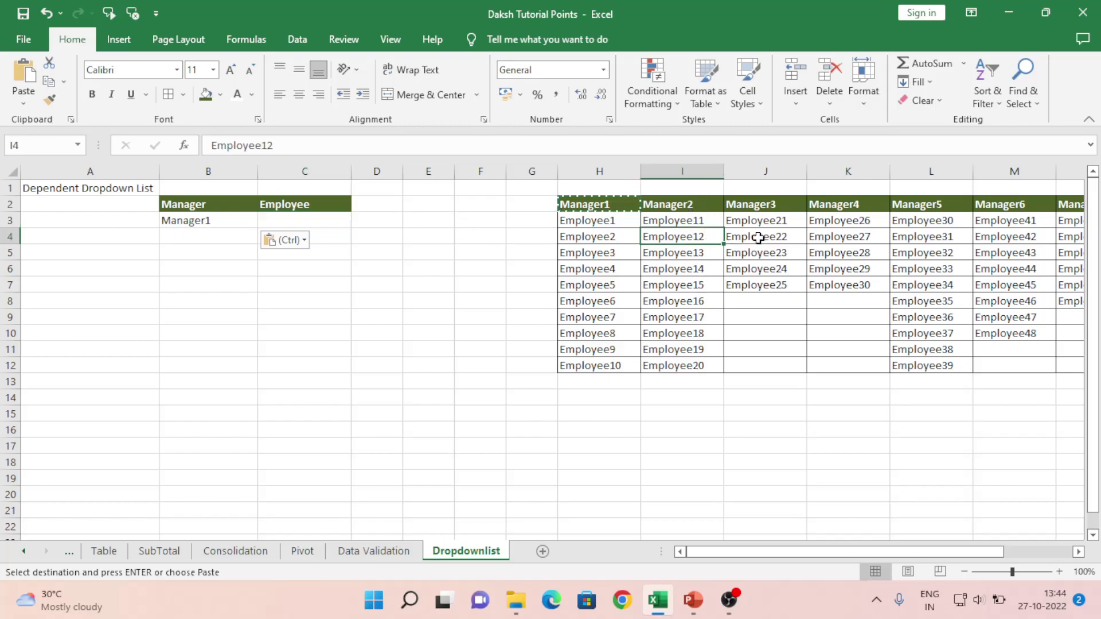
{"action": "left_click", "coordinate": [773, 221]}
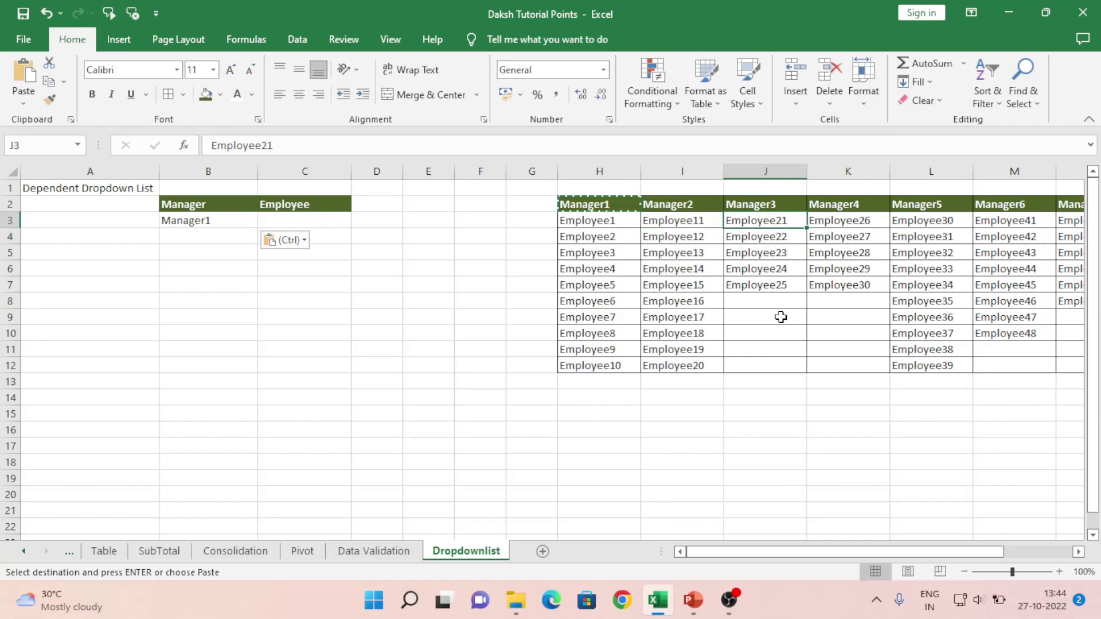
{"action": "left_click", "coordinate": [187, 224]}
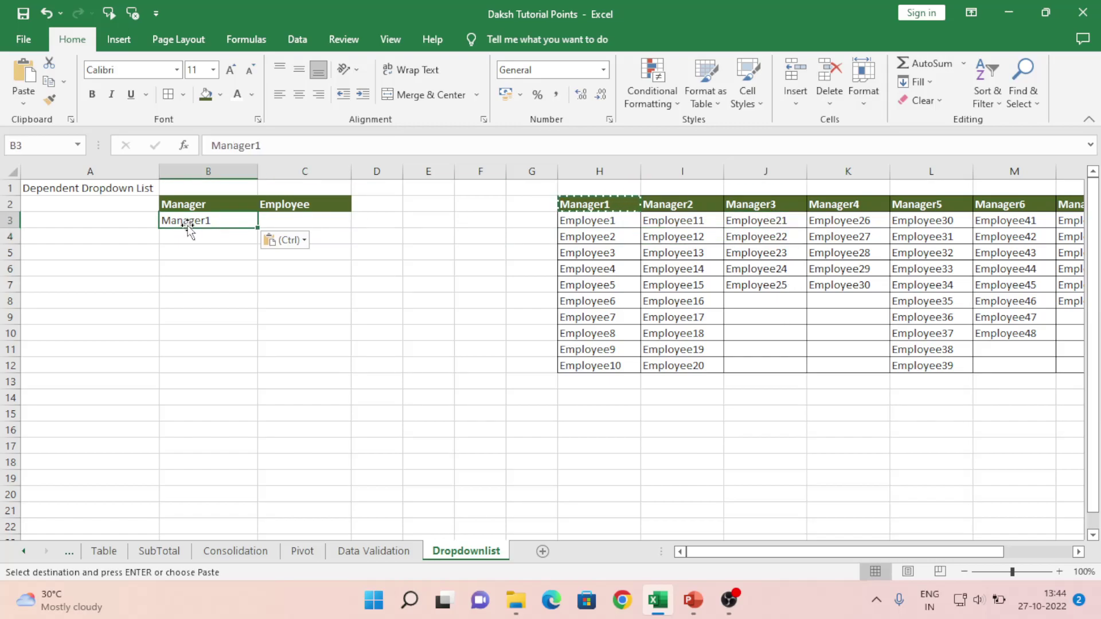
{"action": "key", "text": "Delete"}
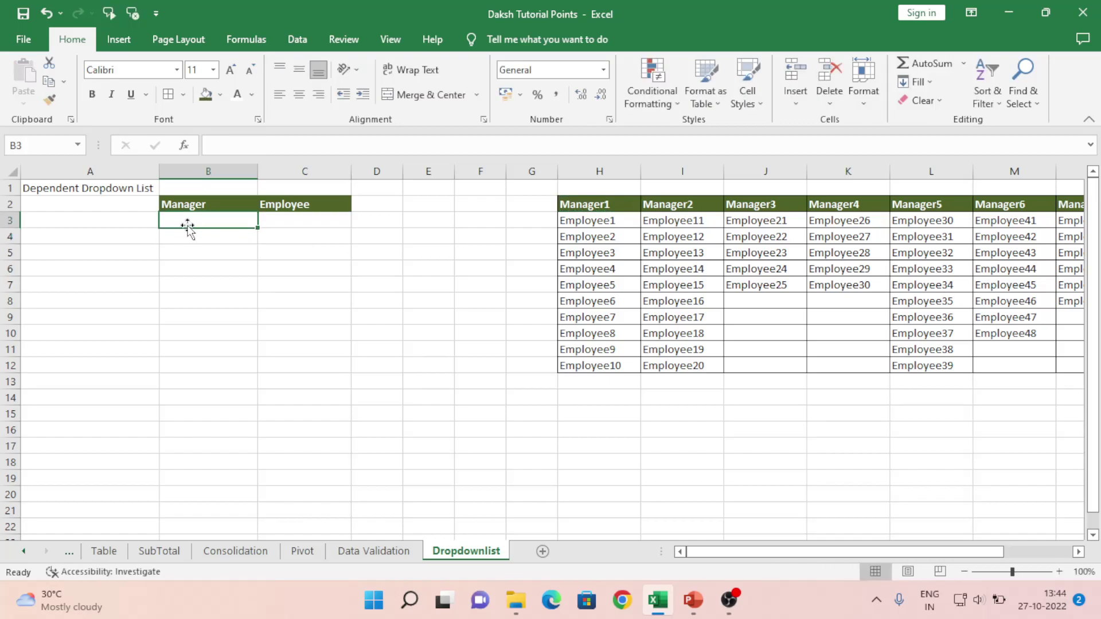
Open data validation for cell B3 and set it to allow a List.
{"action": "left_click", "coordinate": [297, 39]}
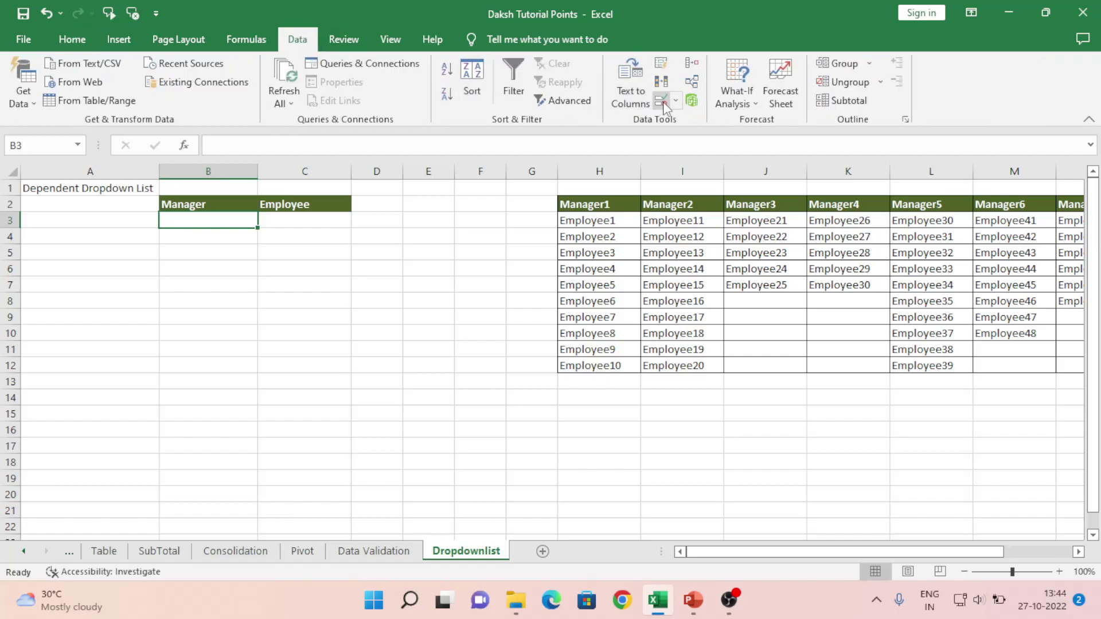
{"action": "left_click", "coordinate": [677, 102]}
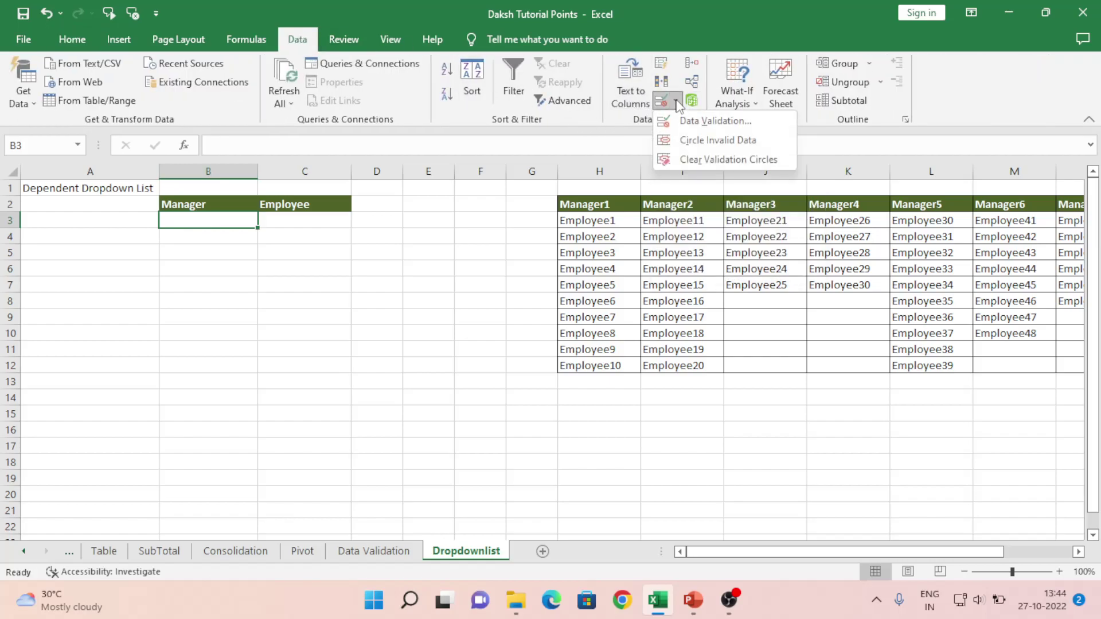
{"action": "left_click", "coordinate": [707, 121]}
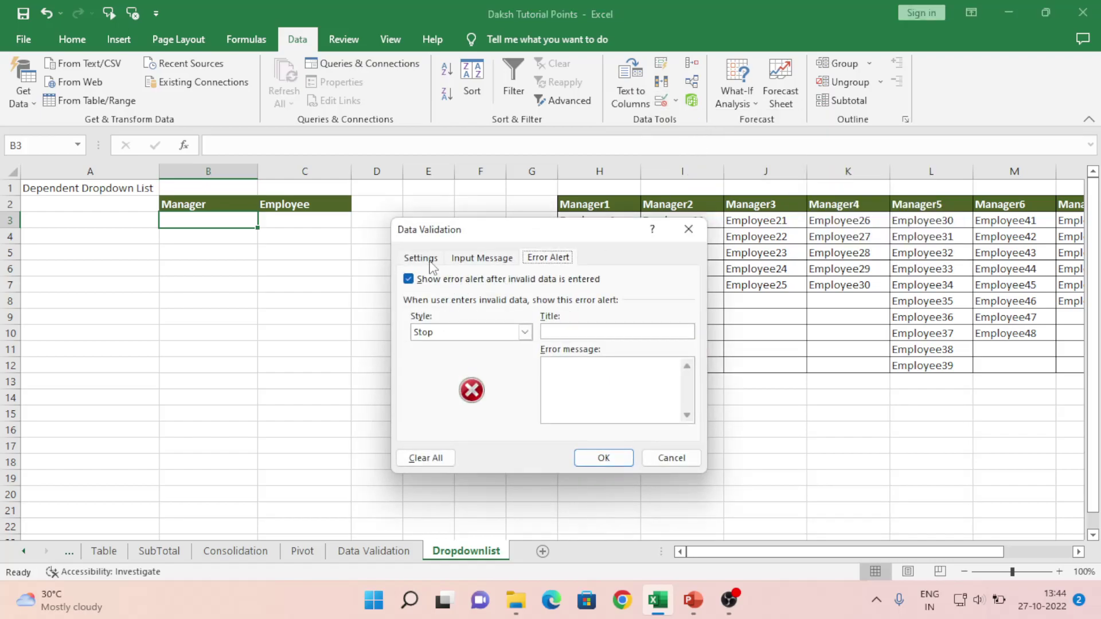
{"action": "left_click", "coordinate": [430, 261]}
{"action": "left_click", "coordinate": [474, 310]}
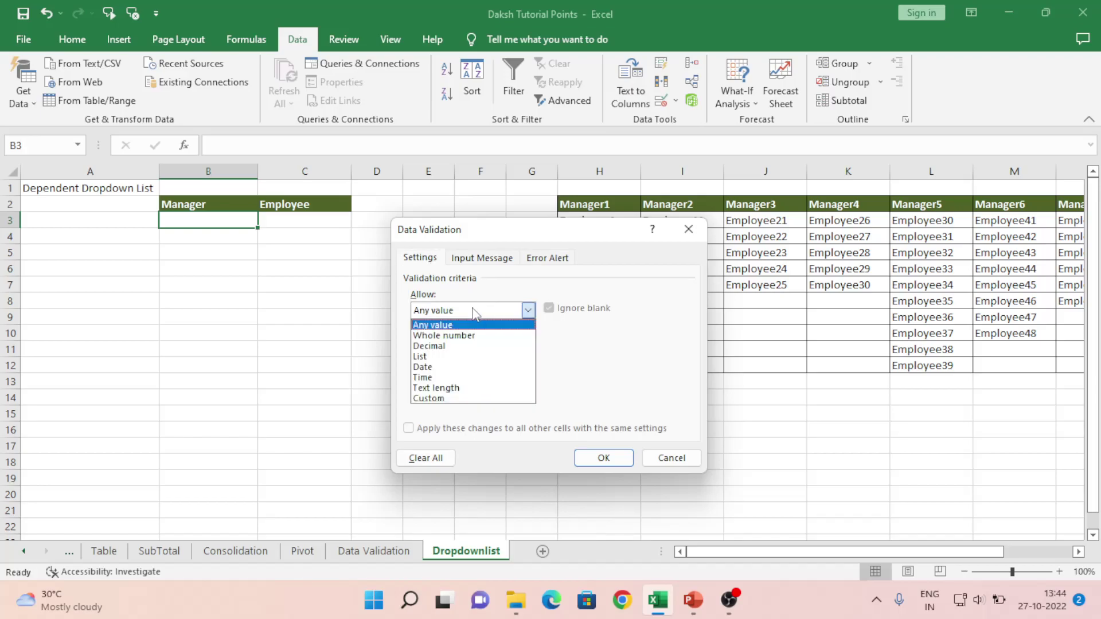
{"action": "left_click", "coordinate": [426, 356]}
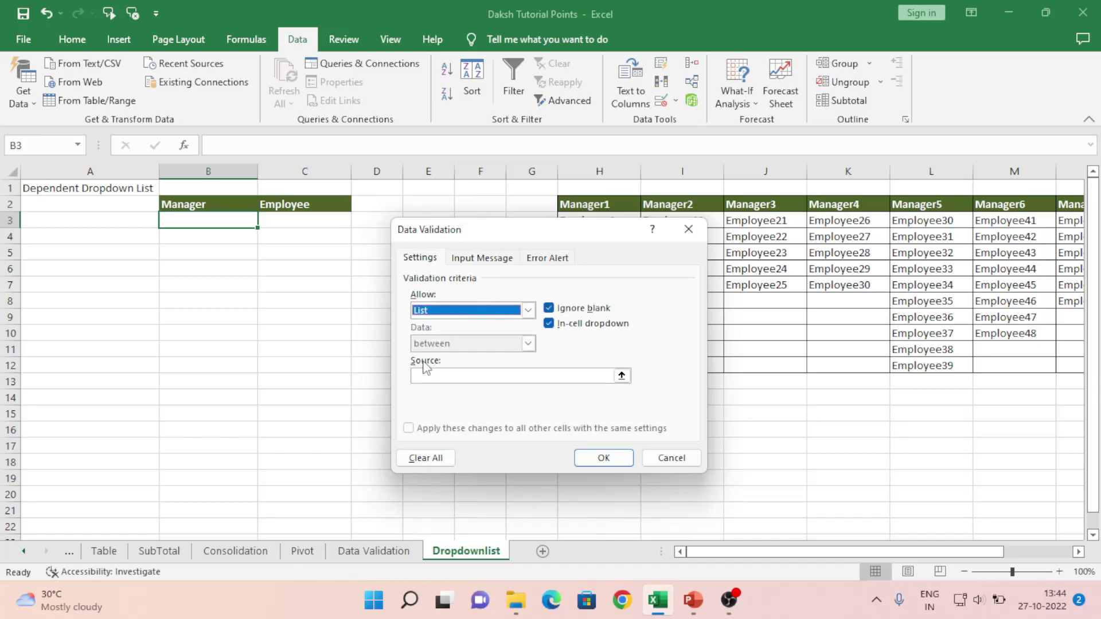
Use the manager headings in =$H$2:$Q$2 as the list source for B3 and apply the validation.
{"action": "left_click", "coordinate": [621, 376]}
{"action": "left_click", "coordinate": [568, 206]}
{"action": "key", "text": "shift+Right"}
{"action": "key", "text": "shift+Right"}
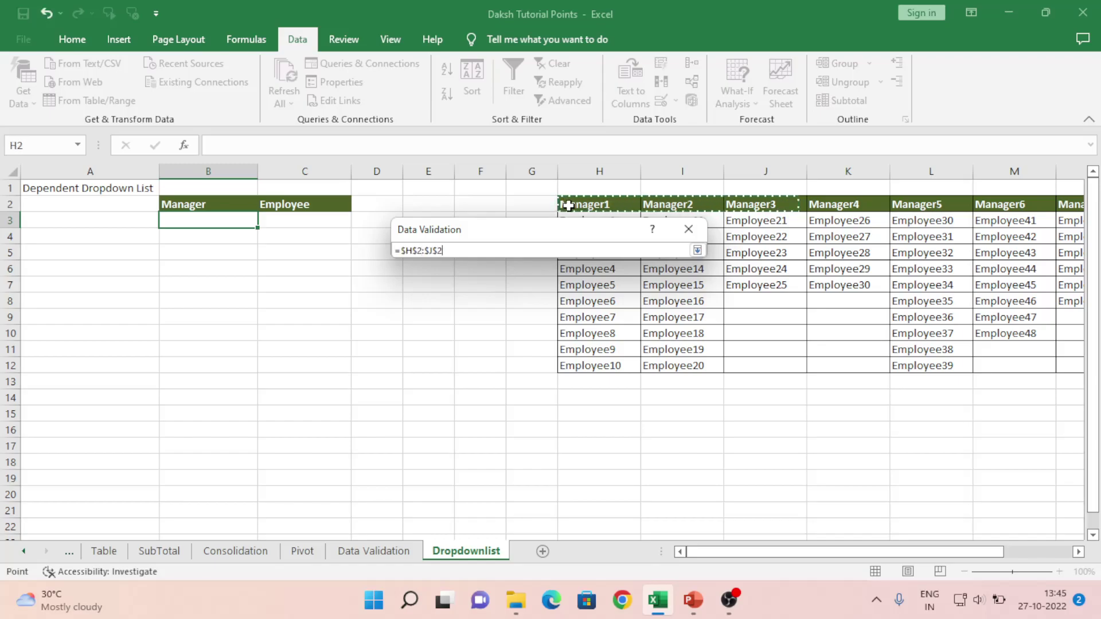
{"action": "key", "text": "shift+Right"}
{"action": "key", "text": "shift+Right"}
{"action": "key", "text": "shift+Right"}
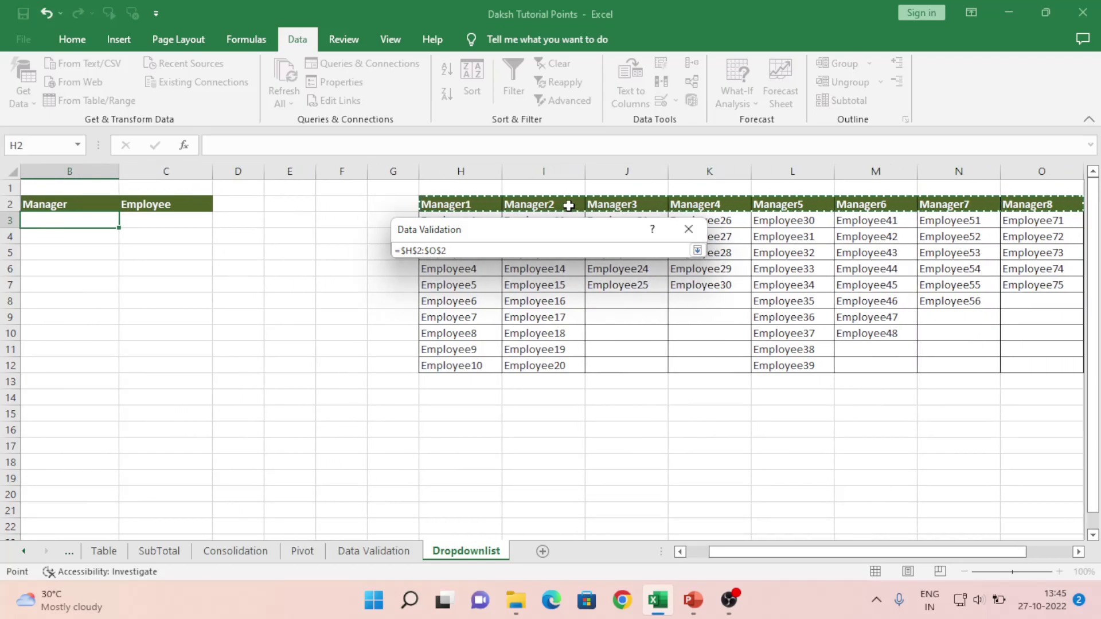
{"action": "key", "text": "shift+Right"}
{"action": "key", "text": "shift+Right"}
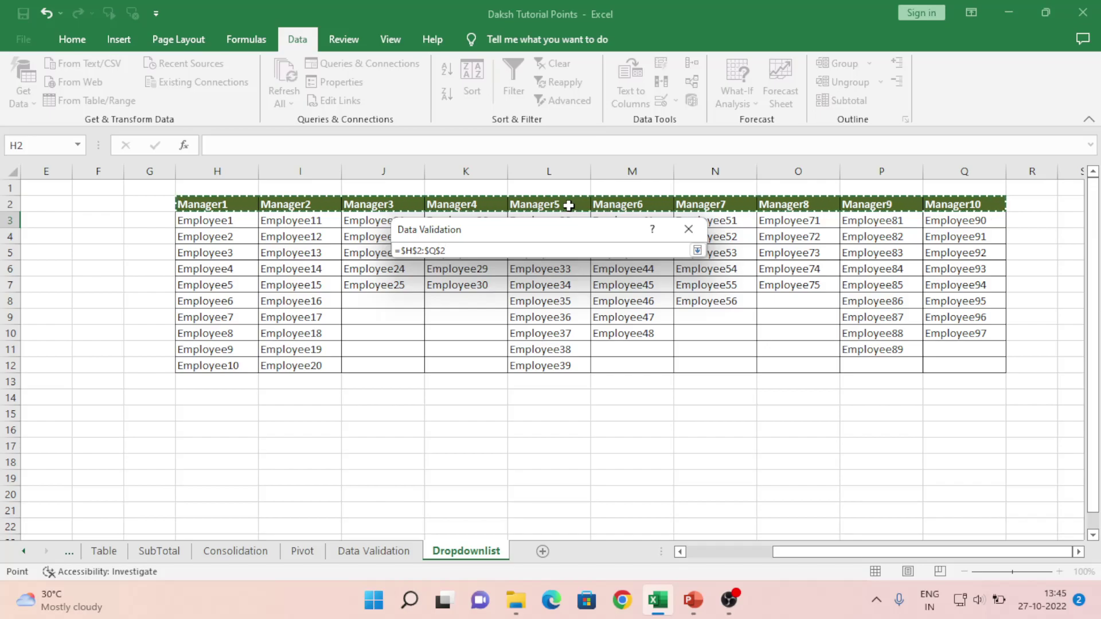
{"action": "left_click", "coordinate": [697, 251]}
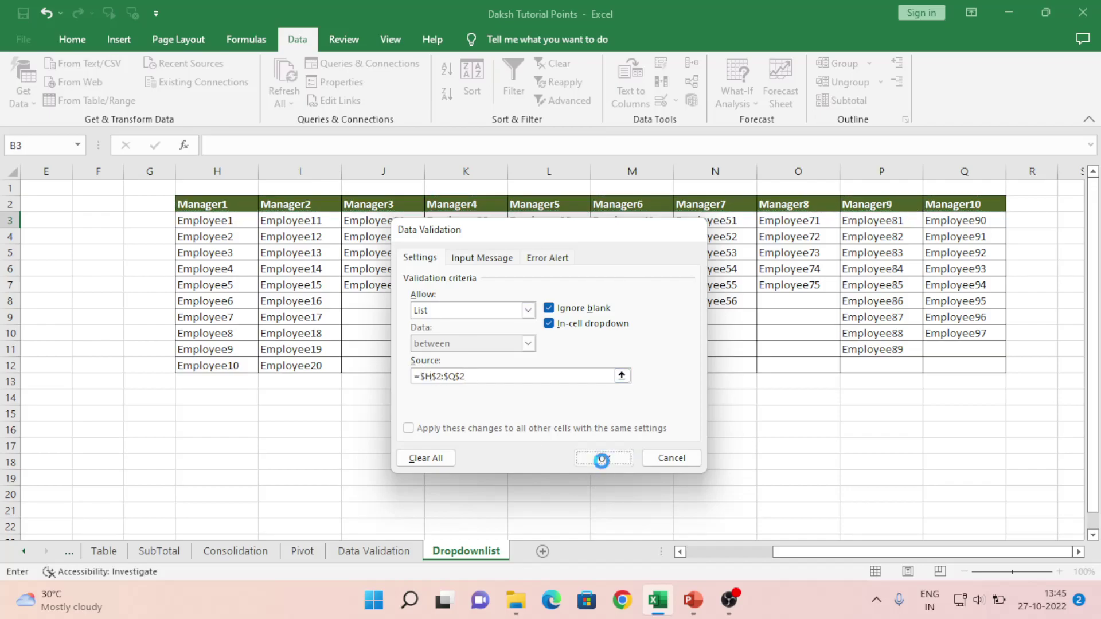
{"action": "left_click", "coordinate": [602, 461]}
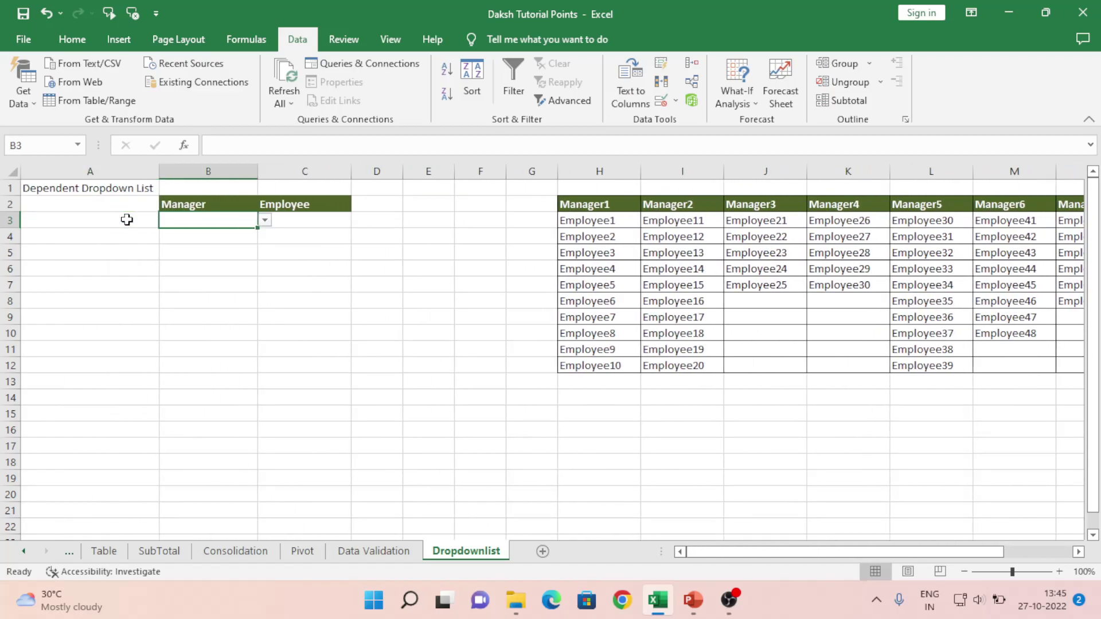
Test the dropdown in B3 by choosing Manager2, Manager5 and Manager3 in turn.
{"action": "left_click", "coordinate": [265, 222]}
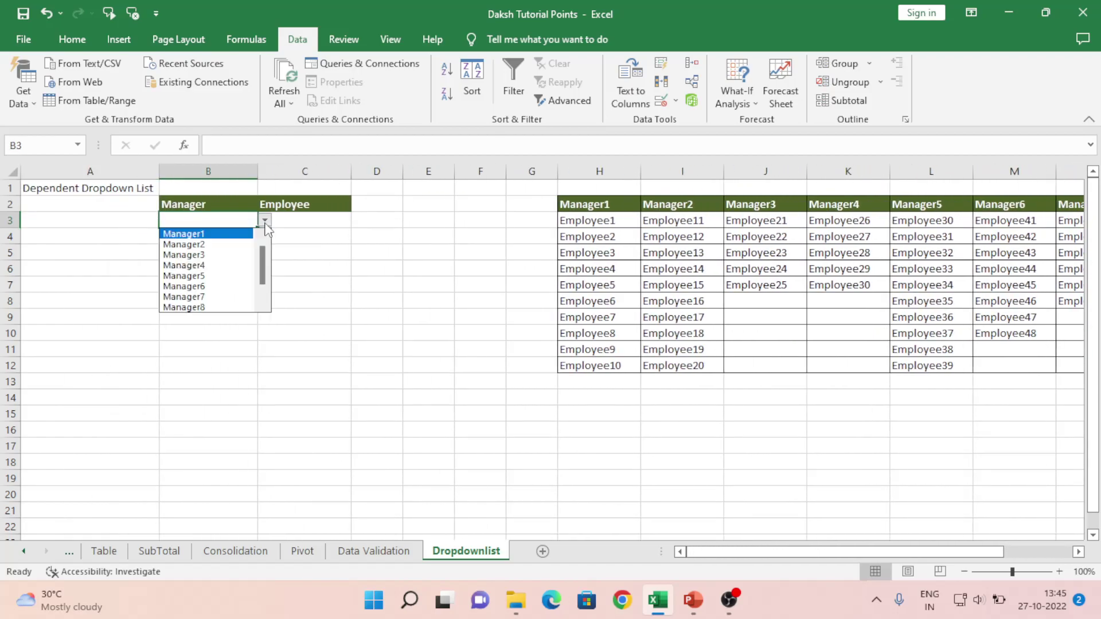
{"action": "left_click", "coordinate": [202, 245]}
{"action": "left_click", "coordinate": [264, 222]}
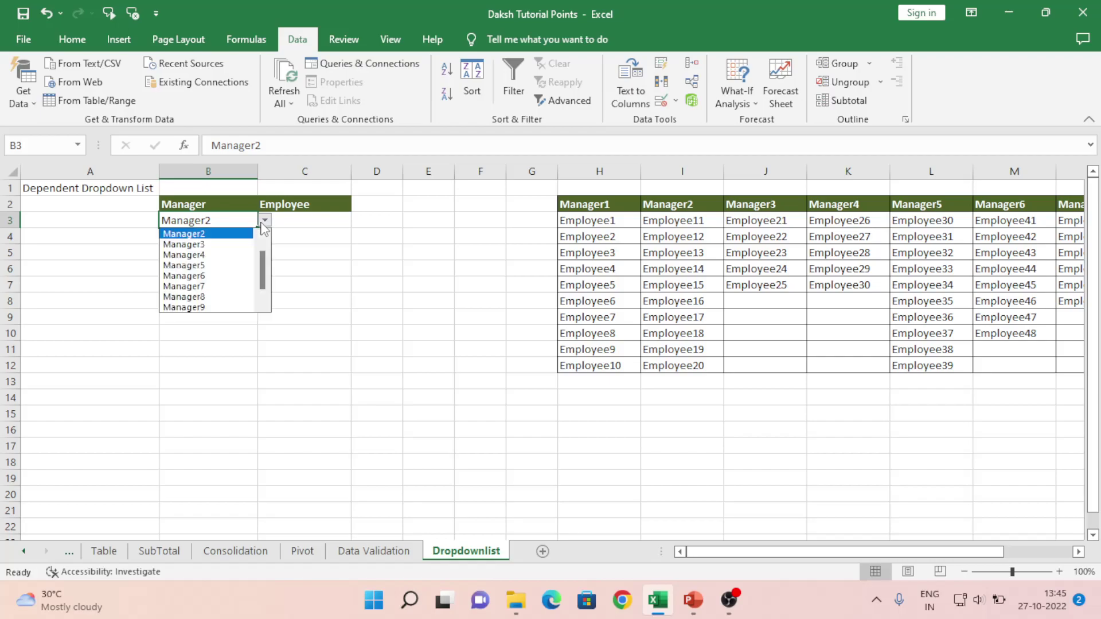
{"action": "left_click", "coordinate": [205, 265]}
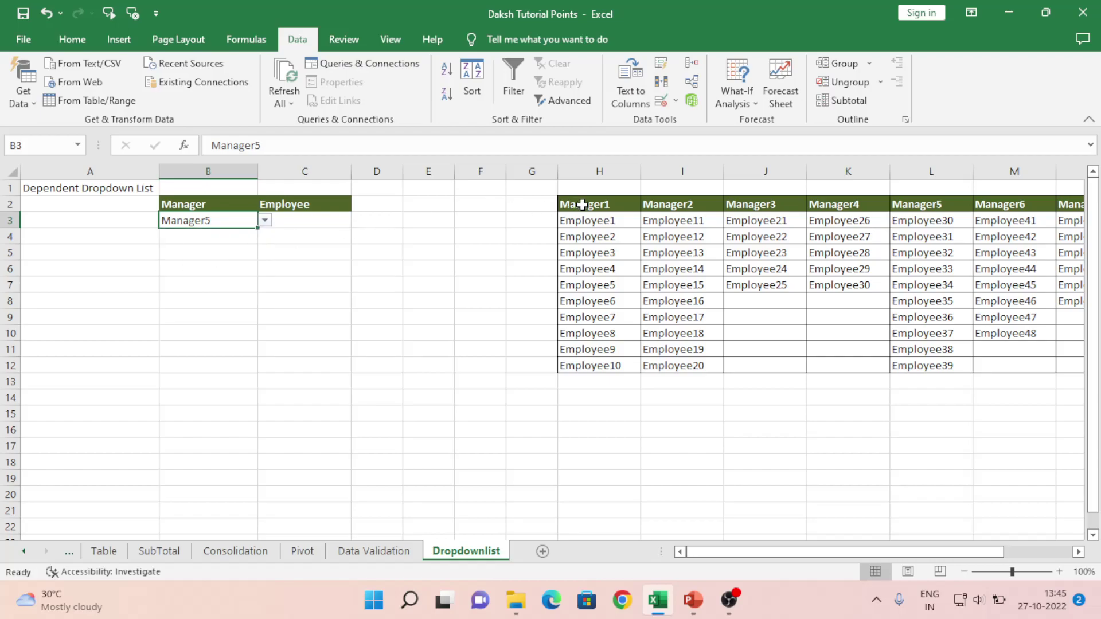
{"action": "left_click", "coordinate": [313, 226]}
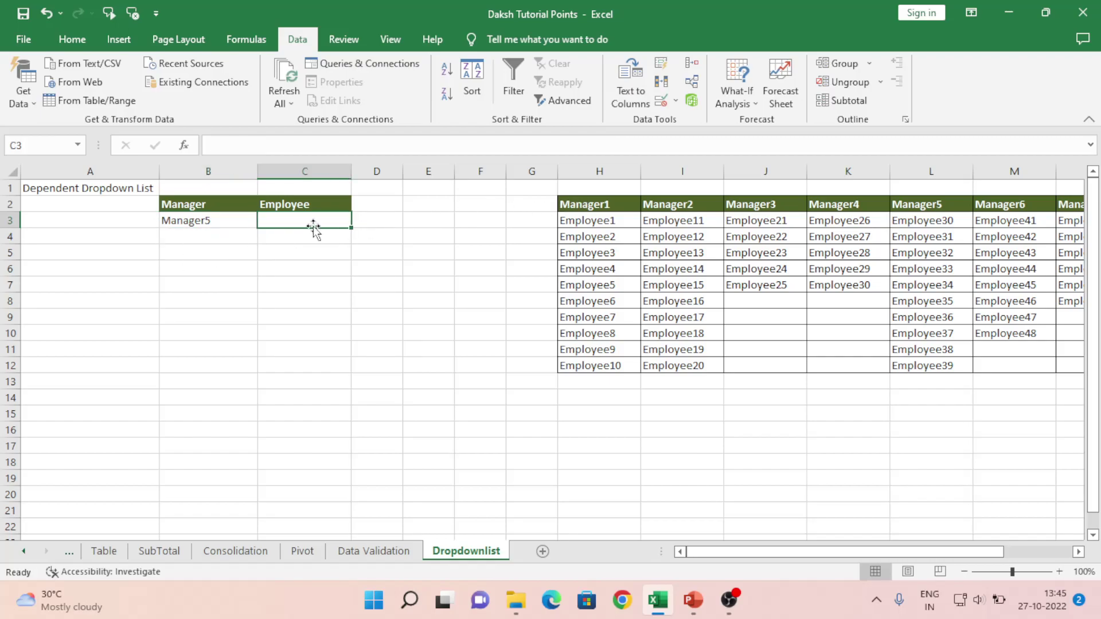
{"action": "left_click", "coordinate": [225, 223]}
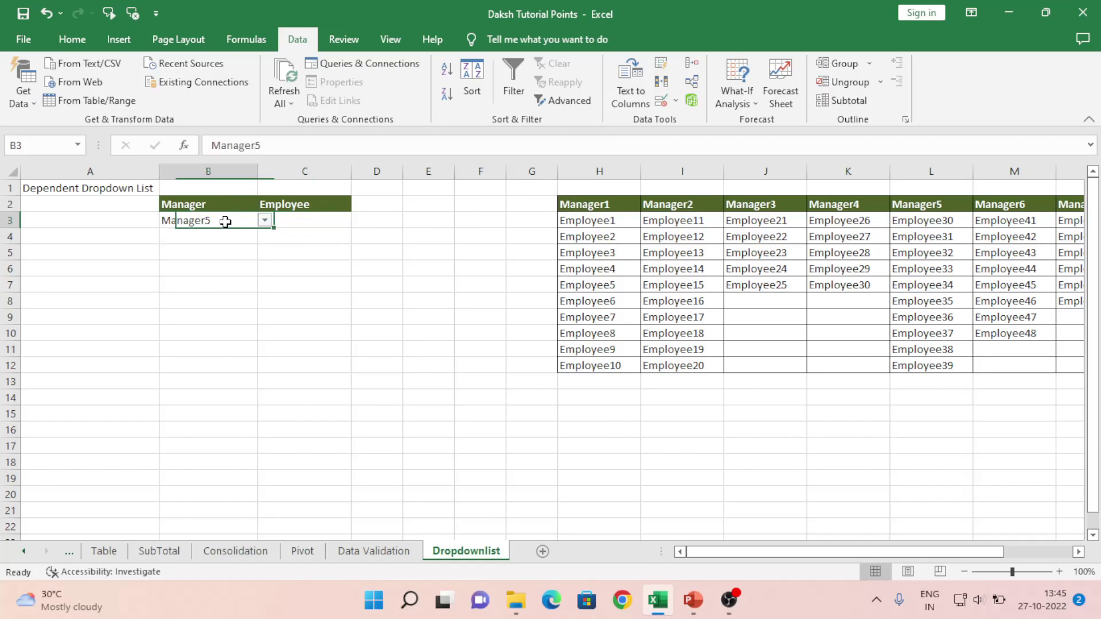
{"action": "left_click", "coordinate": [264, 222]}
{"action": "left_click", "coordinate": [223, 244]}
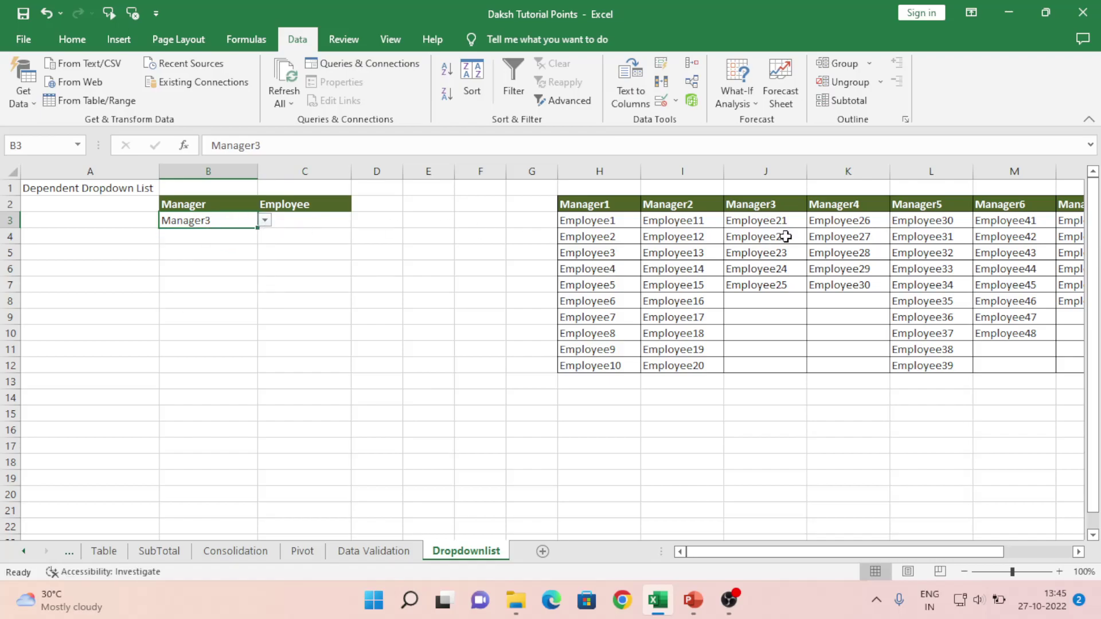
Highlight the employees listed under Manager3 in J3:J7 to examine which ones belong to that manager.
{"action": "left_click", "coordinate": [769, 221]}
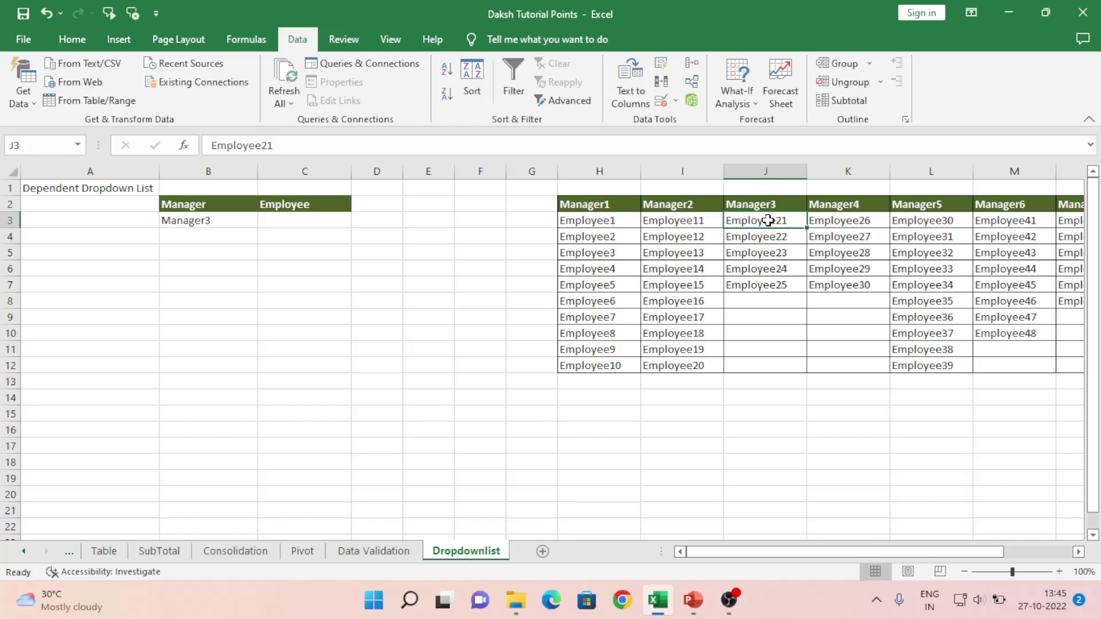
{"action": "key", "text": "shift+Down"}
{"action": "key", "text": "shift+Down"}
{"action": "key", "text": "shift+Down"}
{"action": "key", "text": "shift+Down"}
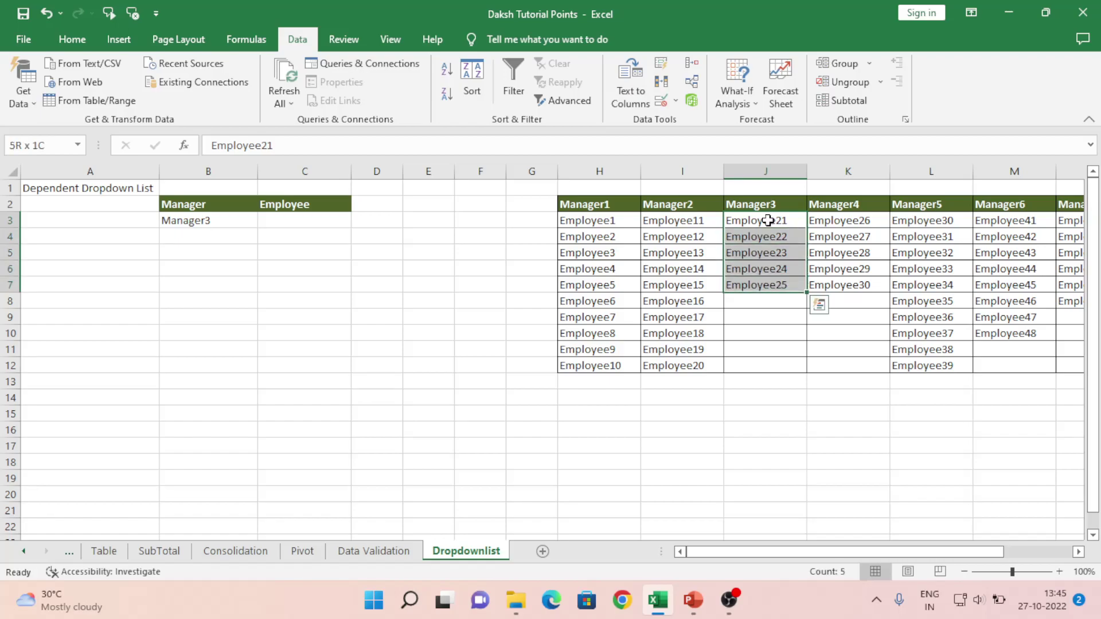
Choose Manager4 from the Manager dropdown in B3.
{"action": "left_click", "coordinate": [244, 223]}
{"action": "left_click", "coordinate": [265, 220]}
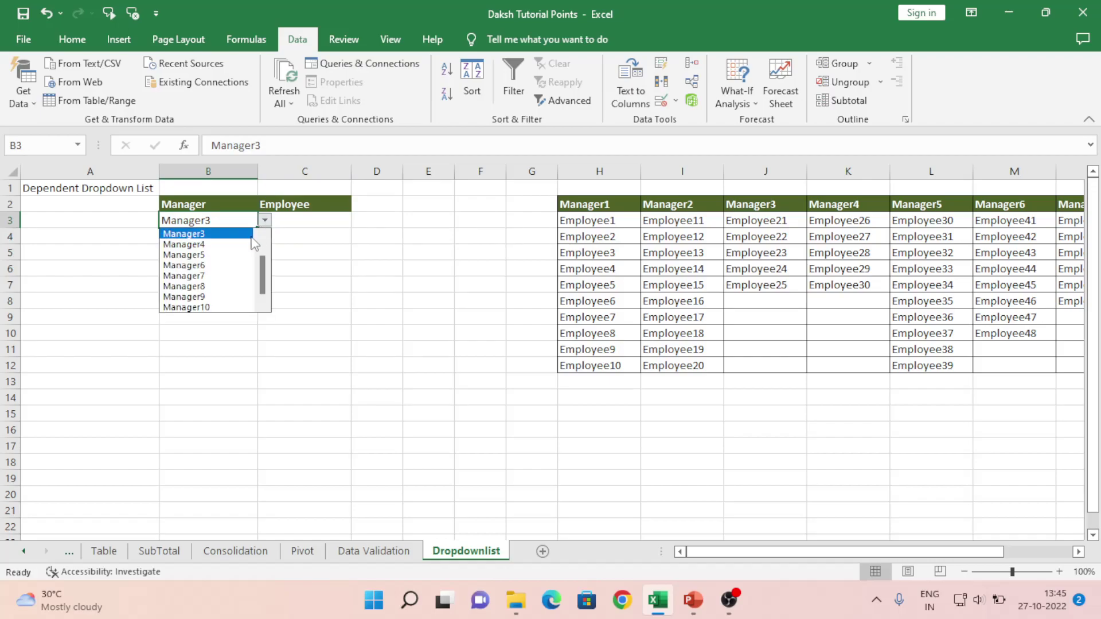
{"action": "left_click", "coordinate": [216, 247]}
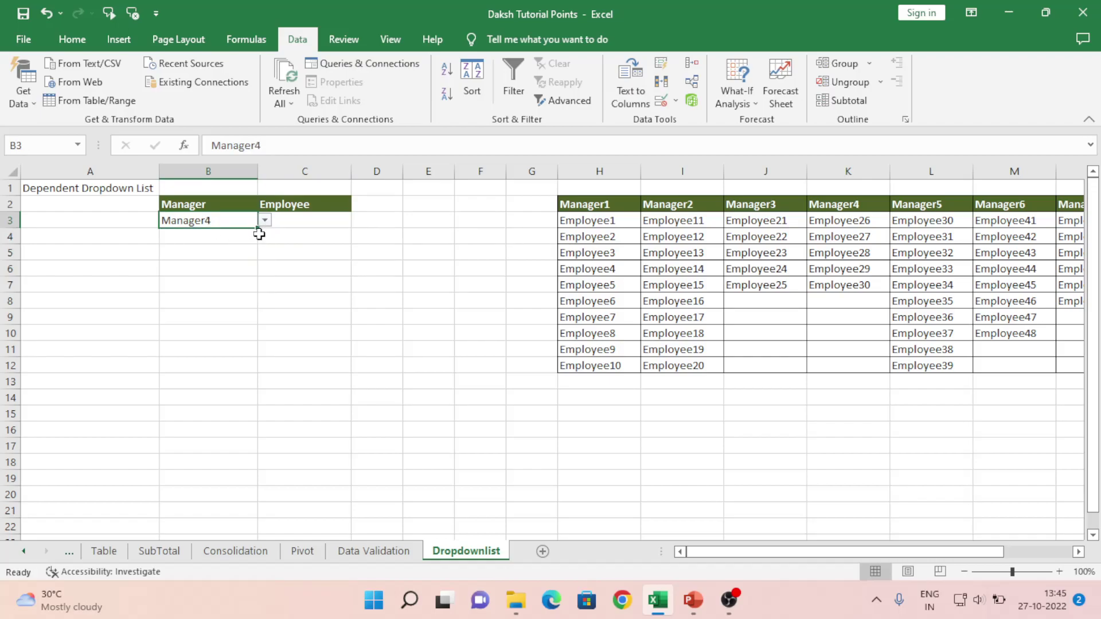
Enter =INDIRECT() in cell A5 as plain text, noting the function for the dependent list.
{"action": "left_click", "coordinate": [289, 226]}
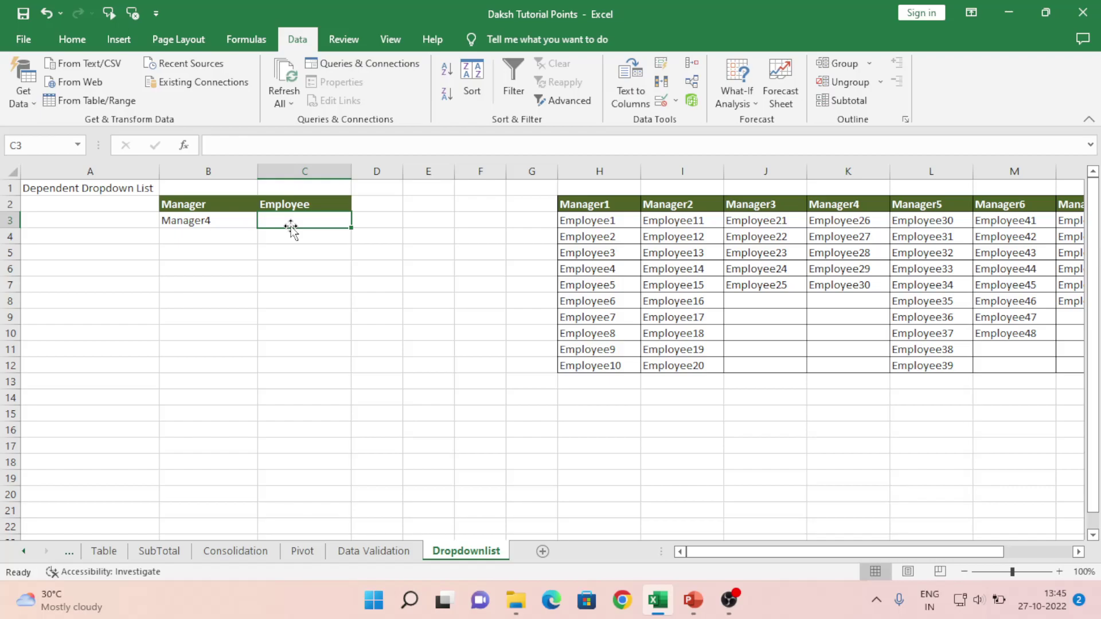
{"action": "key", "text": "Tab"}
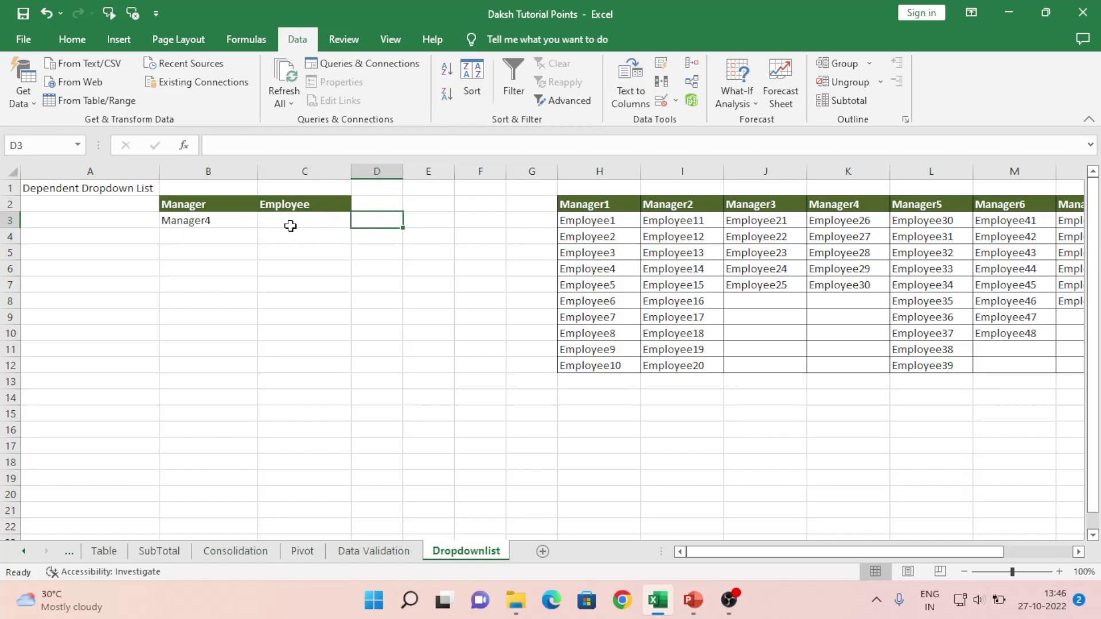
{"action": "key", "text": "Return"}
{"action": "key", "text": "Left"}
{"action": "key", "text": "Left"}
{"action": "key", "text": "Down"}
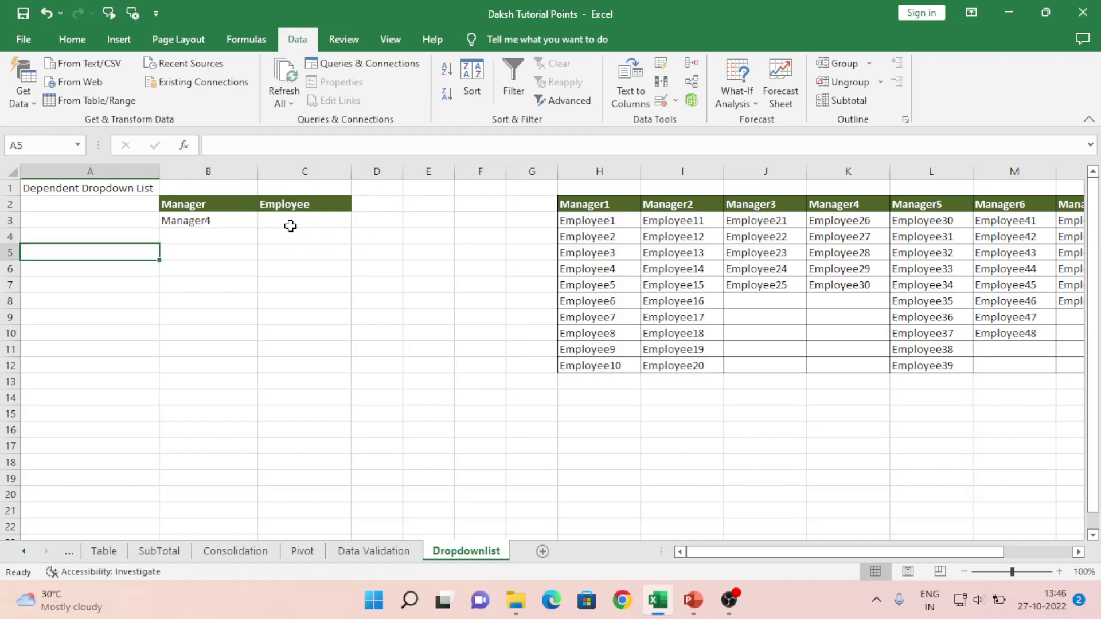
{"action": "type", "text": "=in"}
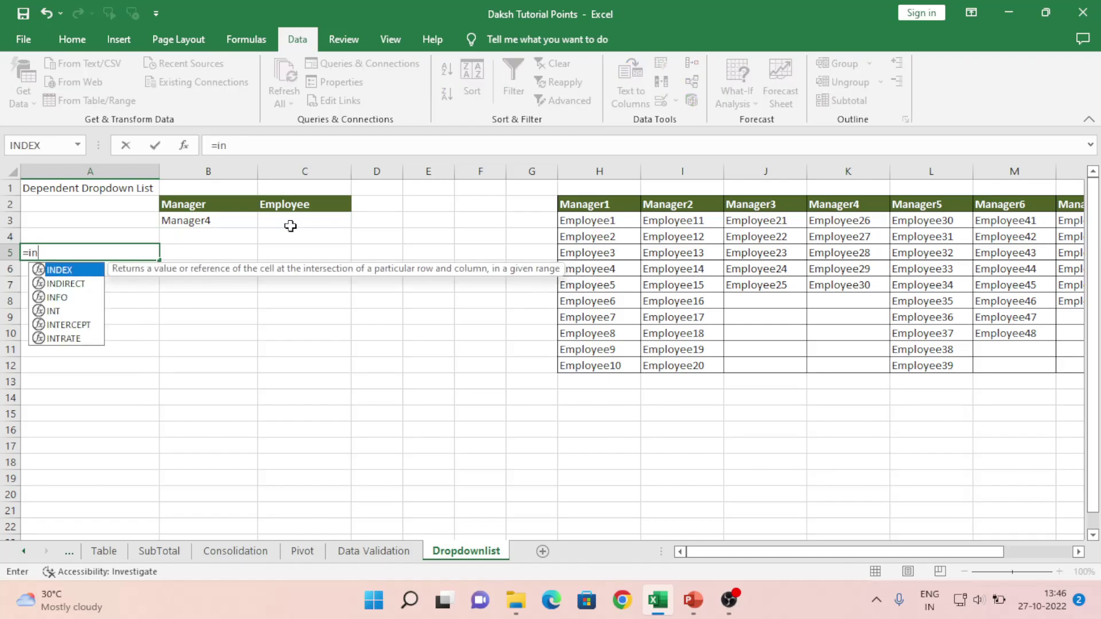
{"action": "key", "text": "Down"}
{"action": "key", "text": "Tab"}
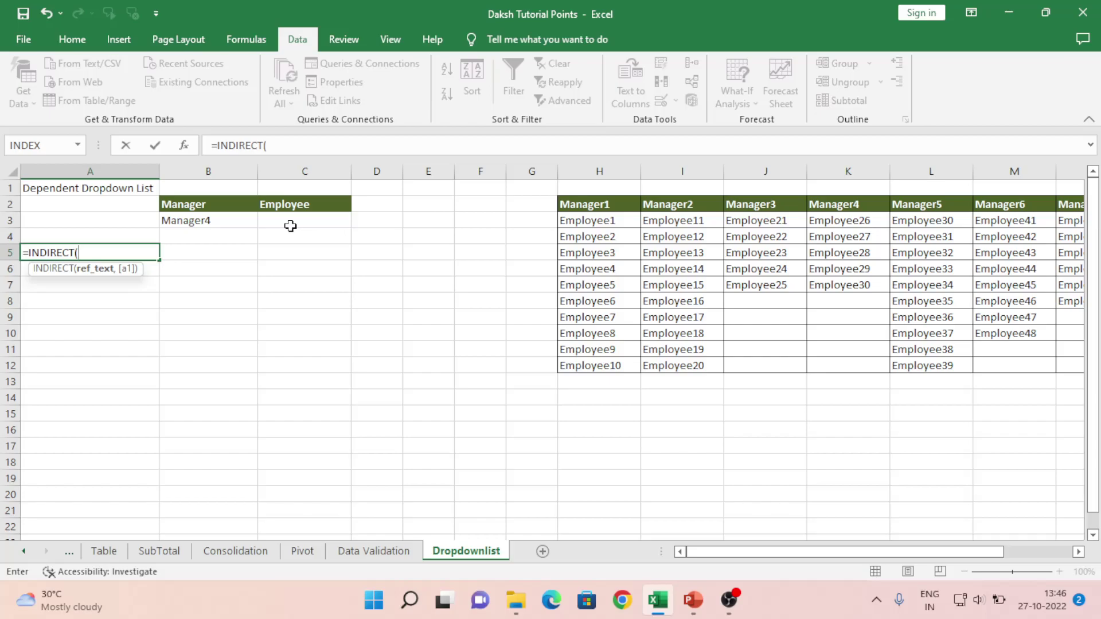
{"action": "type", "text": ")"}
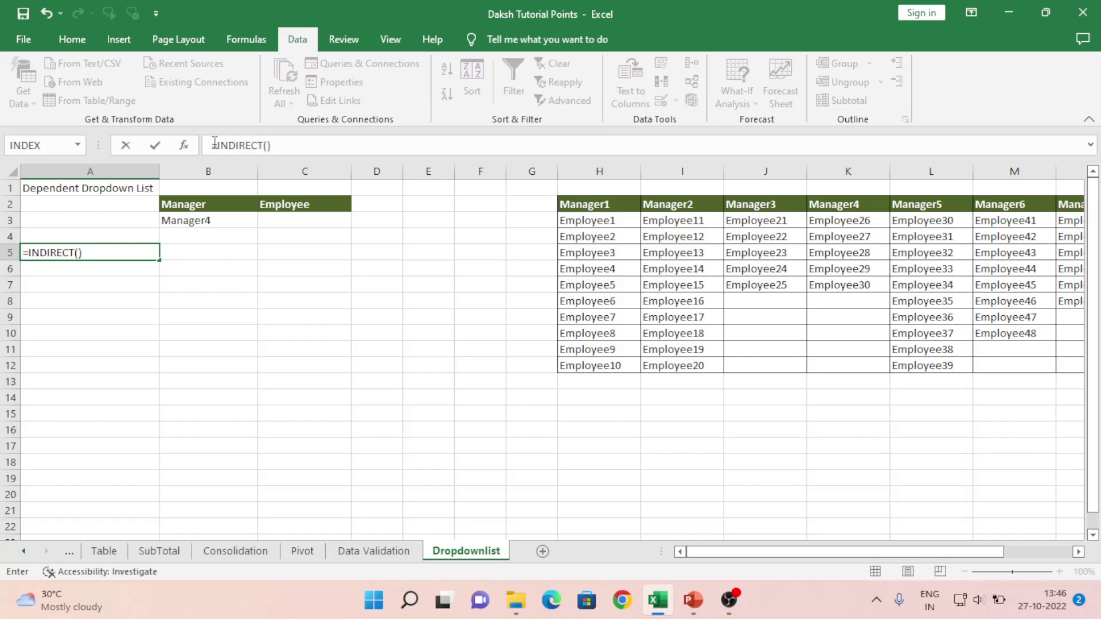
{"action": "key", "text": "Return"}
{"action": "key", "text": "Up"}
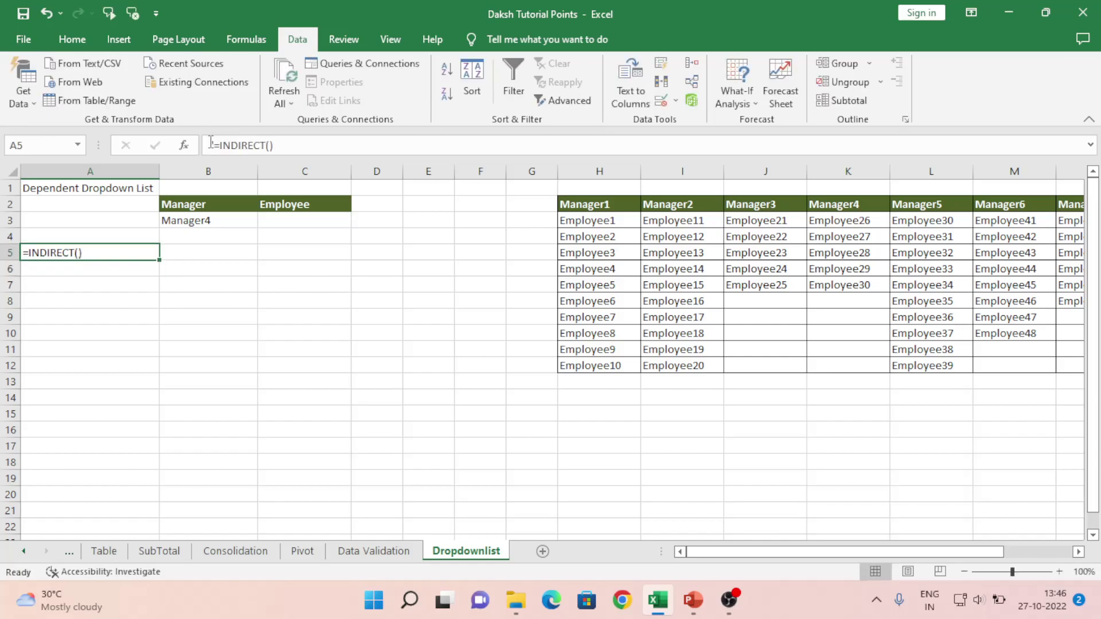
Select the manager and employee table H2:Q12 and review the workbook's existing defined names in the Name Manager.
{"action": "key", "text": "Right"}
{"action": "key", "text": "Right"}
{"action": "key", "text": "Right"}
{"action": "key", "text": "Right"}
{"action": "key", "text": "Right"}
{"action": "key", "text": "Right"}
{"action": "key", "text": "Right"}
{"action": "key", "text": "Up"}
{"action": "key", "text": "Up"}
{"action": "key", "text": "Up"}
{"action": "key", "text": "ctrl+shift+Down"}
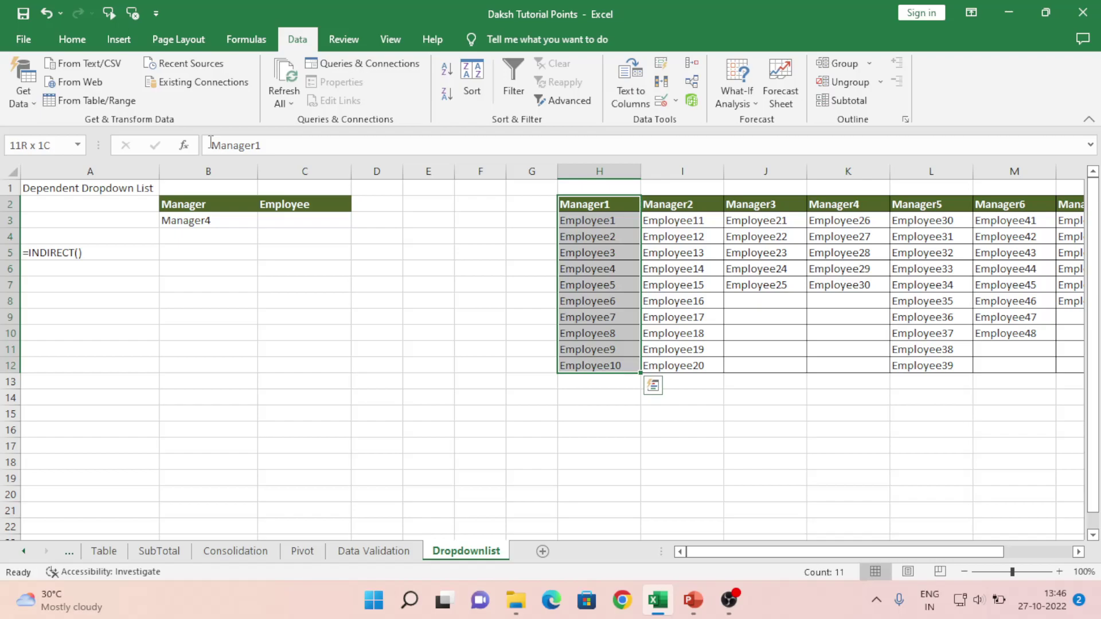
{"action": "key", "text": "ctrl+shift+Right"}
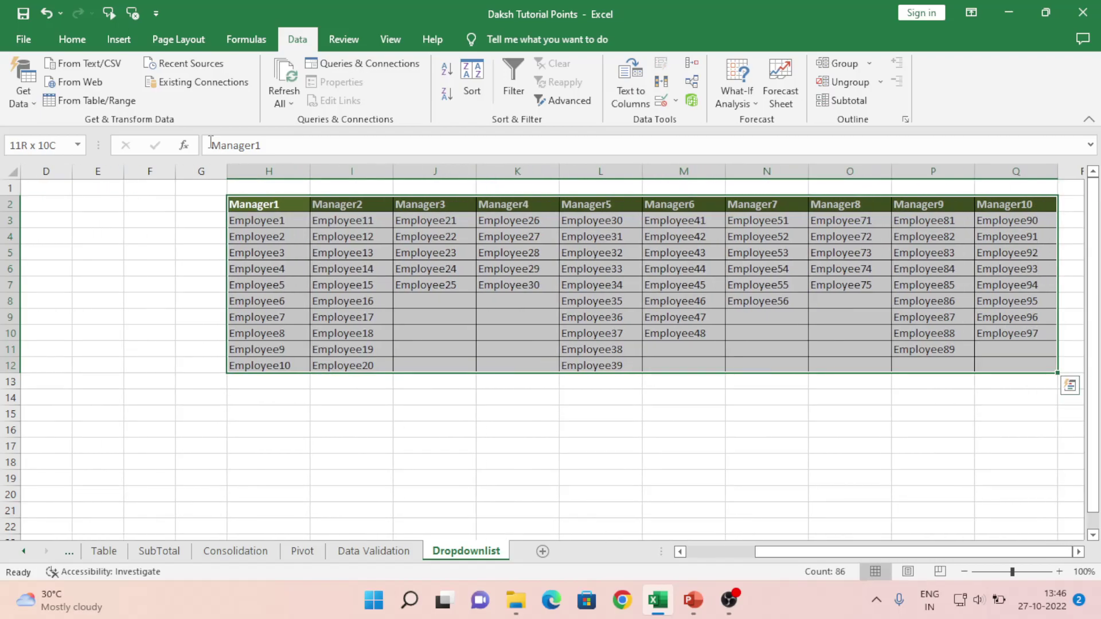
{"action": "left_click", "coordinate": [254, 41]}
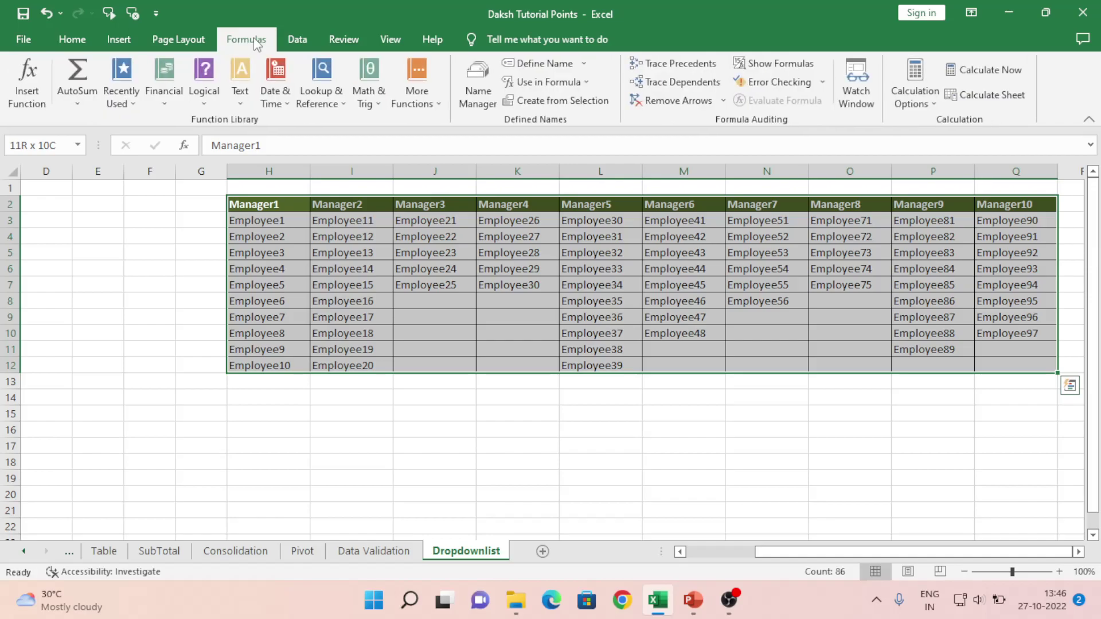
{"action": "left_click", "coordinate": [475, 93]}
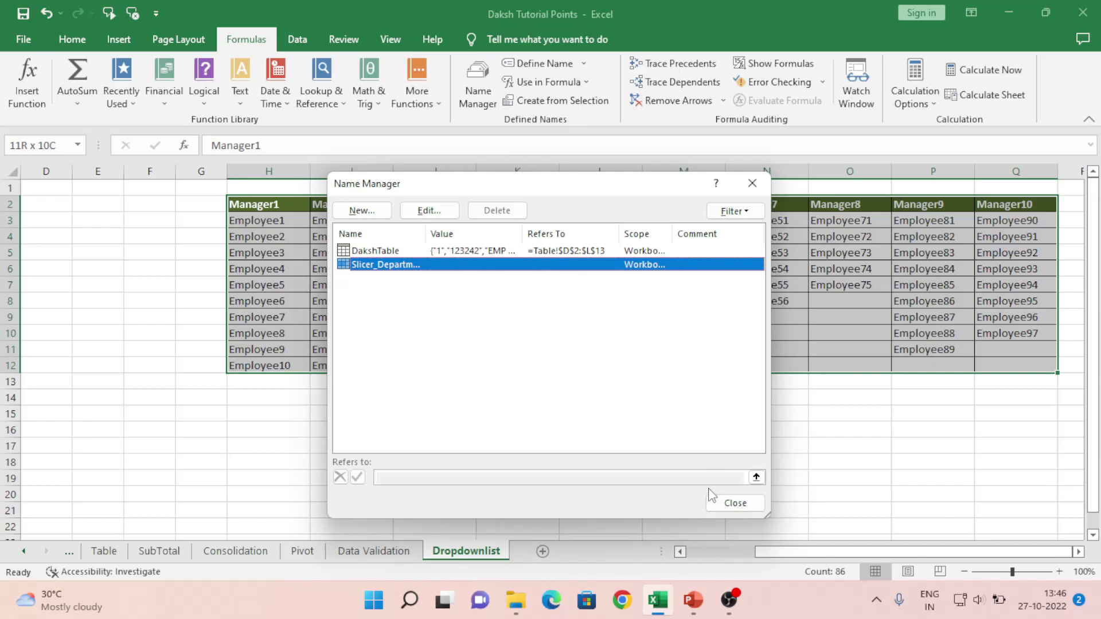
{"action": "left_click", "coordinate": [726, 503]}
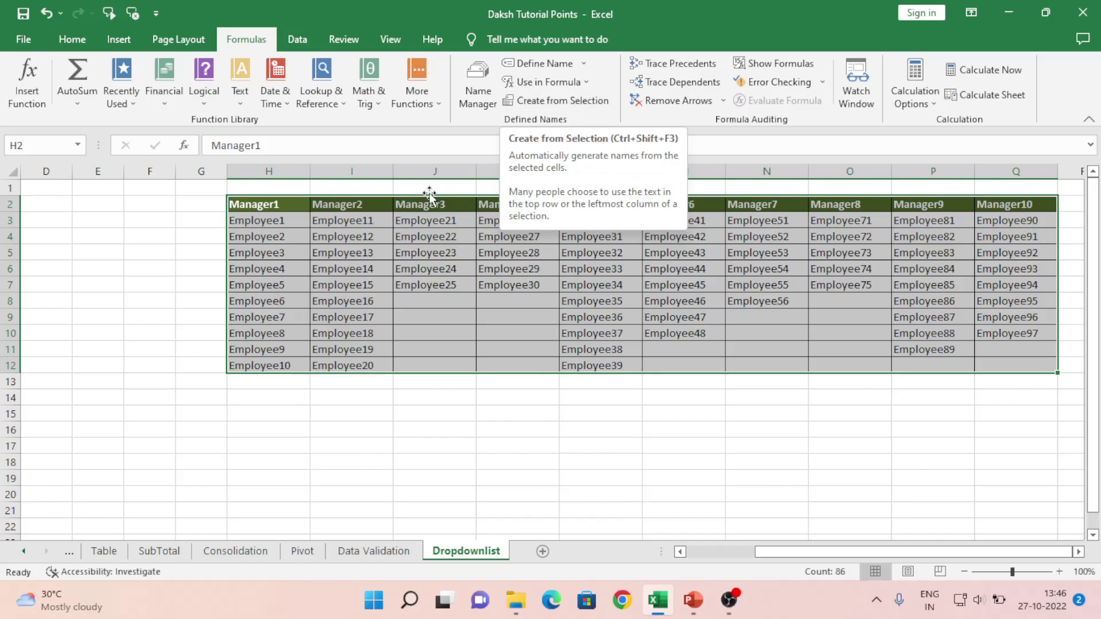
Highlight the Manager1 list in H2:H12 and columns H, I and J in turn to examine each manager's employees.
{"action": "left_click", "coordinate": [244, 208]}
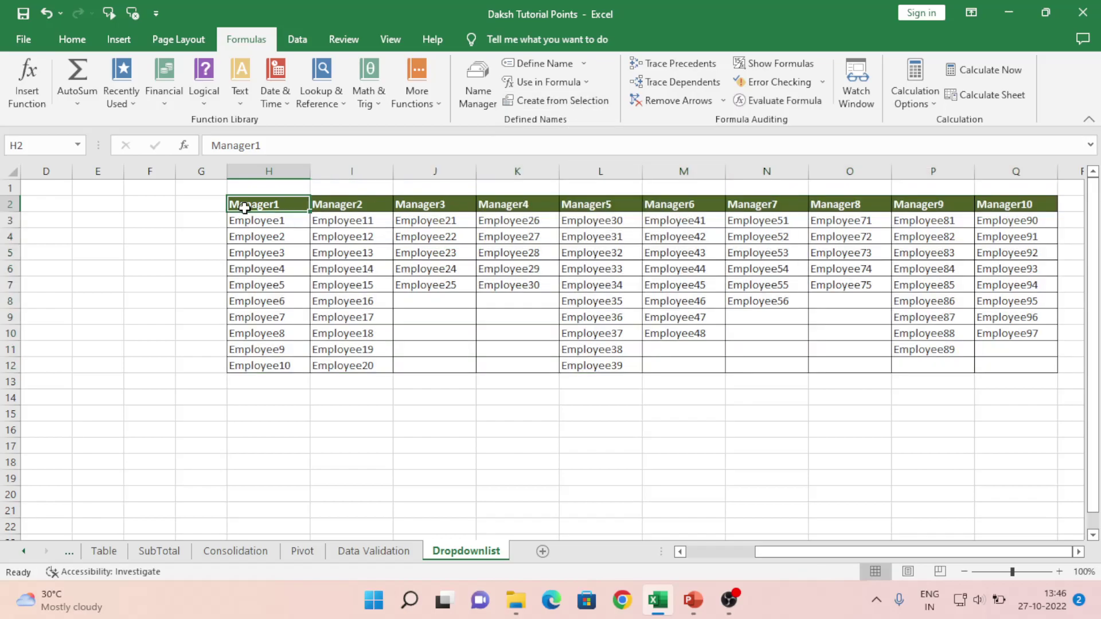
{"action": "key", "text": "ctrl+shift+Down"}
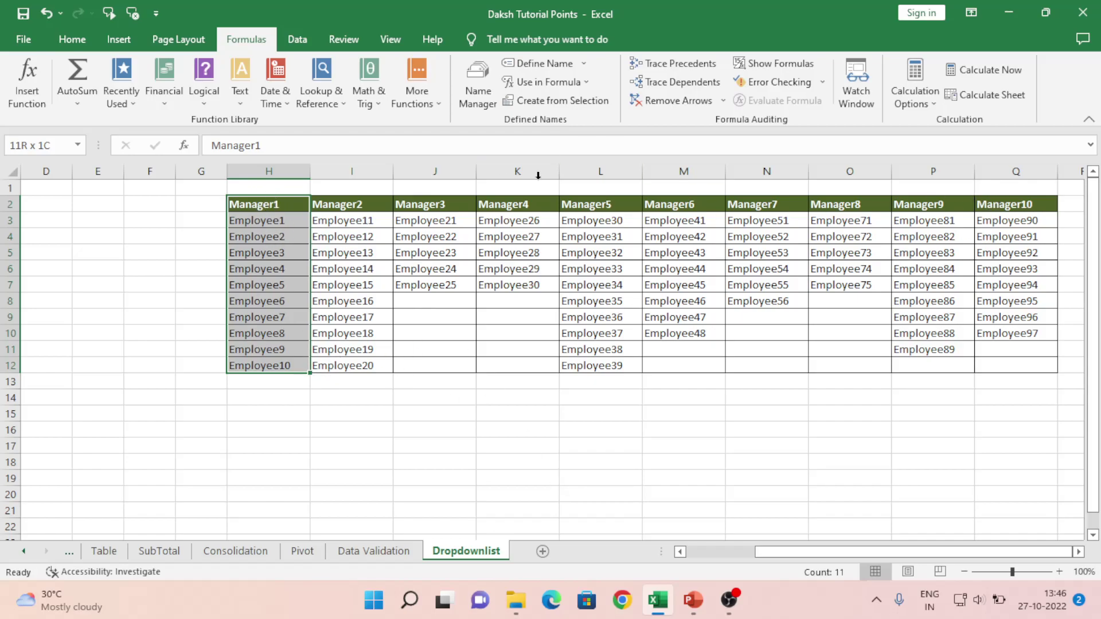
{"action": "left_click", "coordinate": [265, 170]}
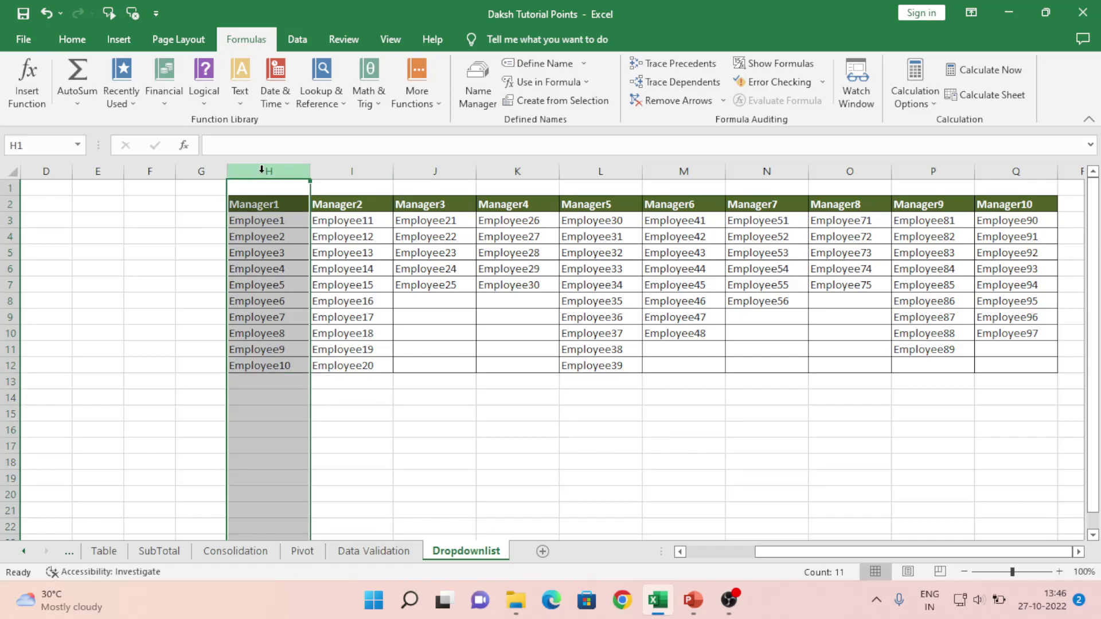
{"action": "left_click", "coordinate": [344, 170]}
{"action": "left_click", "coordinate": [423, 170]}
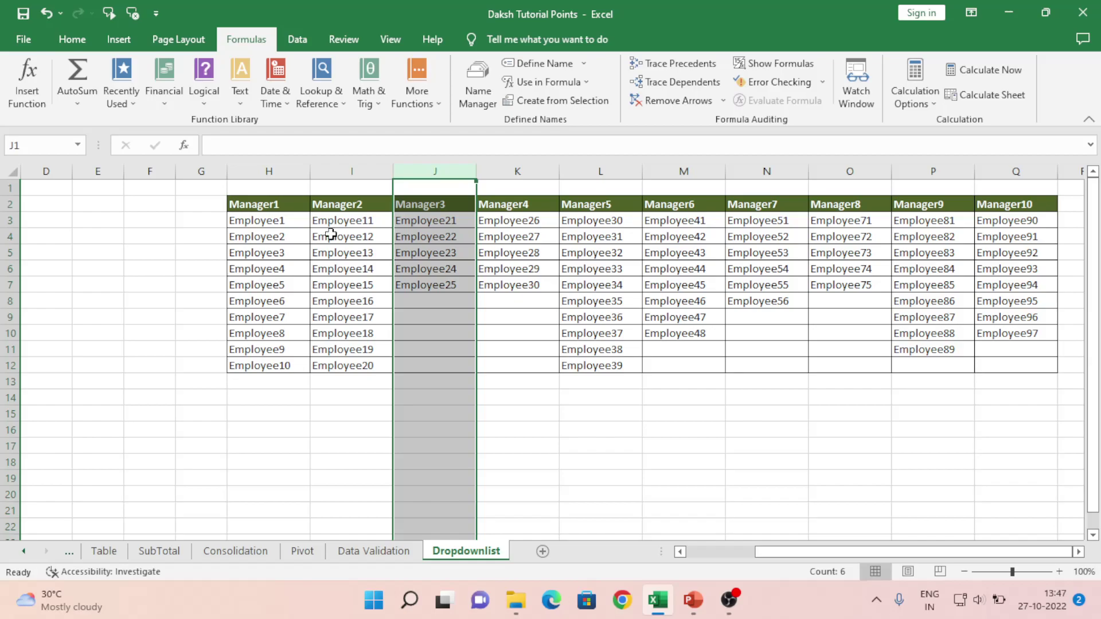
Create named ranges from the table H2:Q12 using only the top row values as names.
{"action": "left_click", "coordinate": [279, 206]}
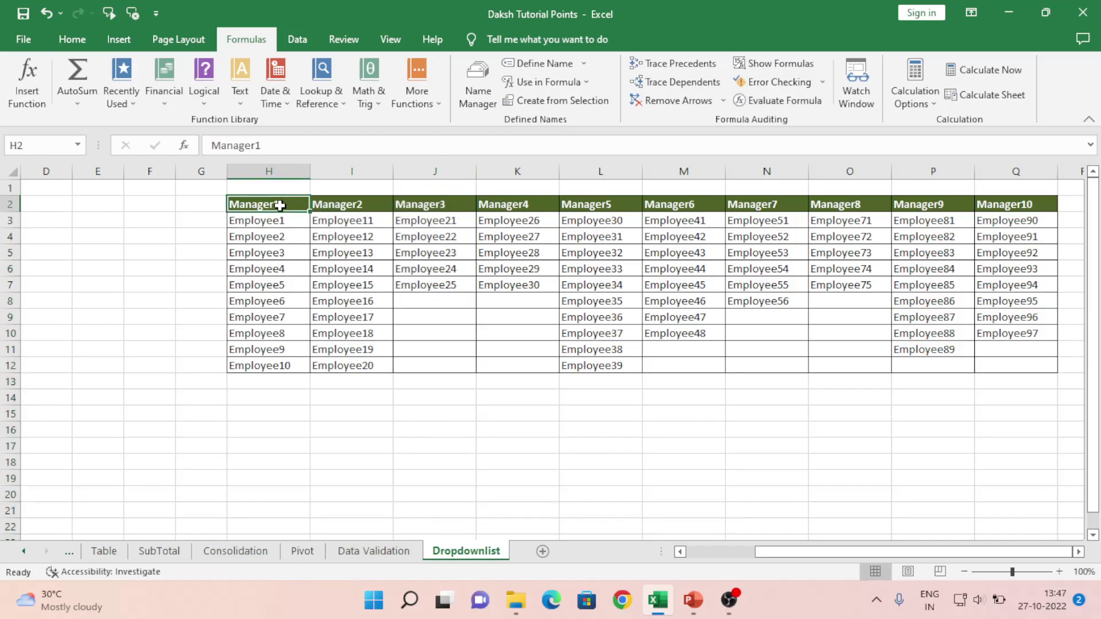
{"action": "key", "text": "ctrl+shift+Right"}
{"action": "key", "text": "ctrl+shift+Down"}
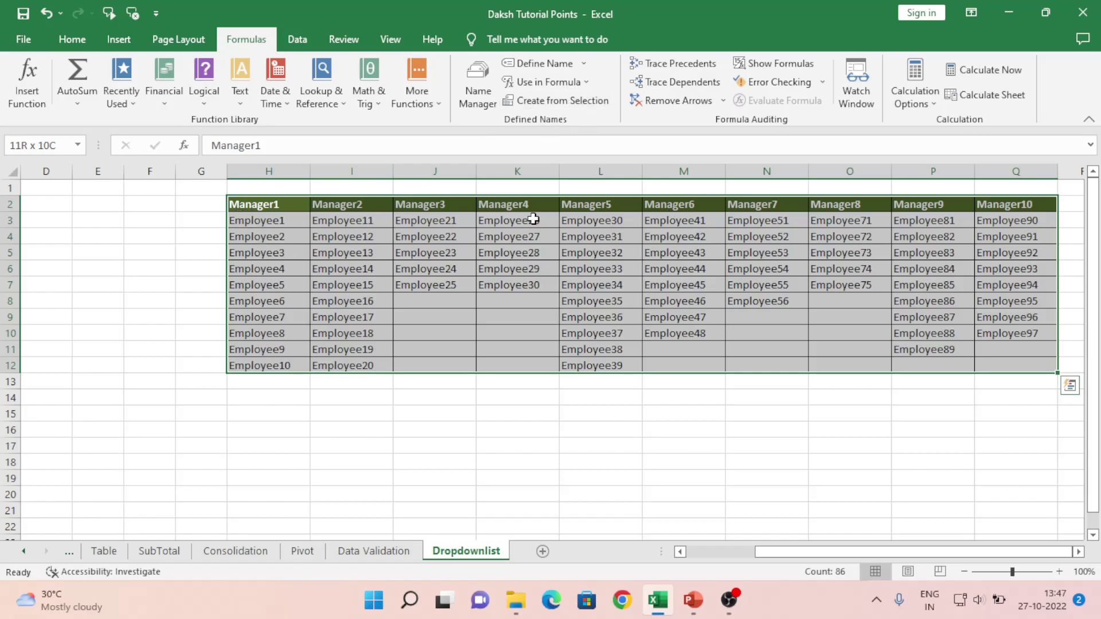
{"action": "left_click", "coordinate": [561, 103]}
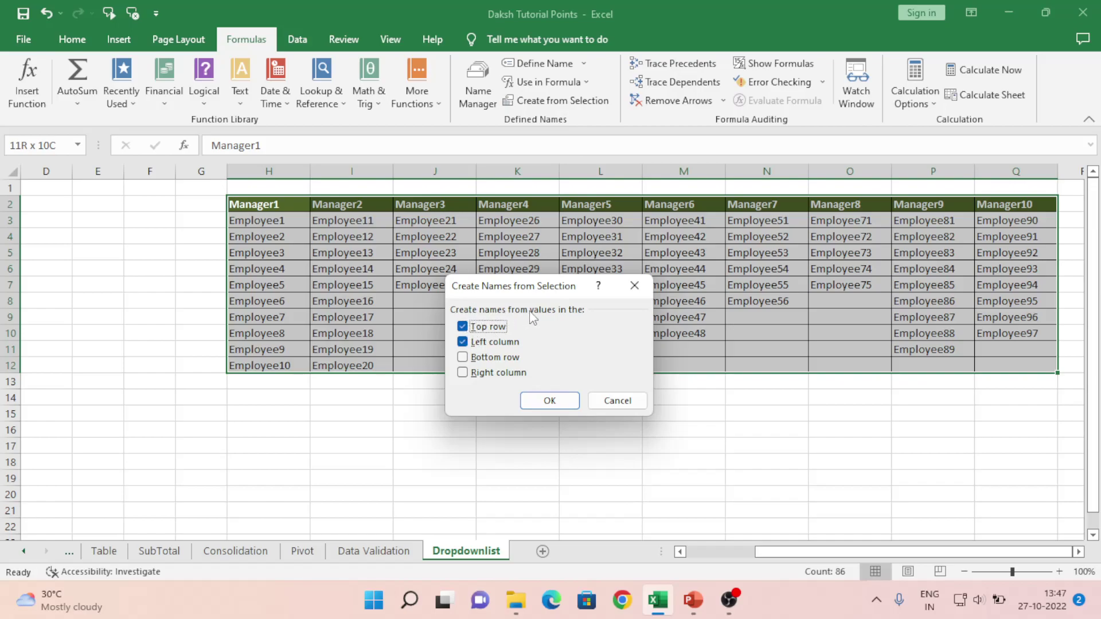
{"action": "left_click", "coordinate": [463, 342]}
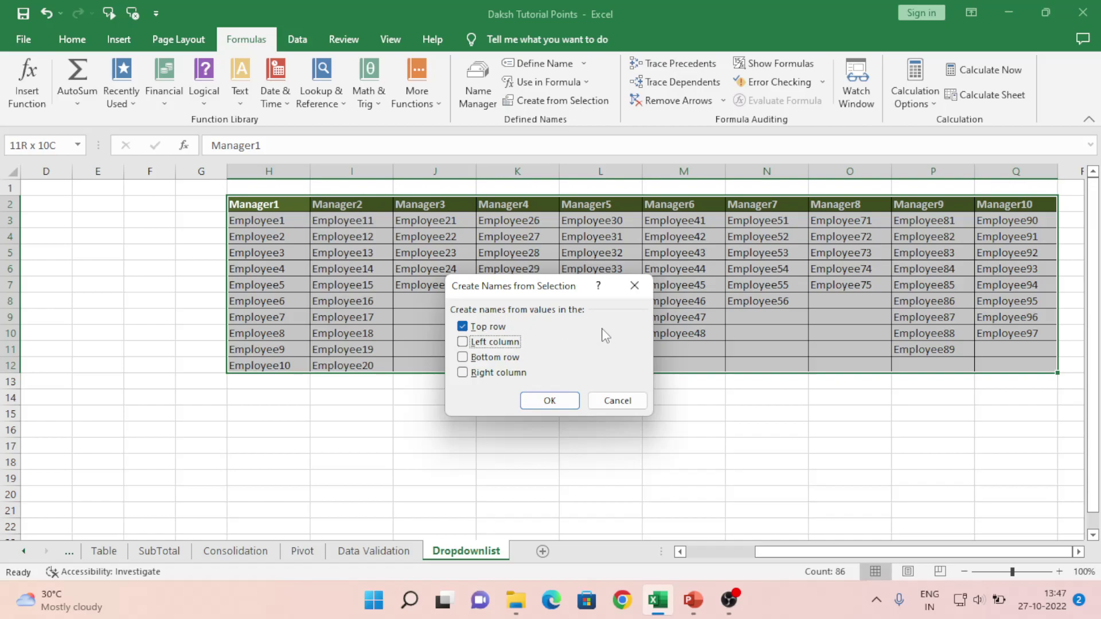
{"action": "left_click", "coordinate": [564, 401]}
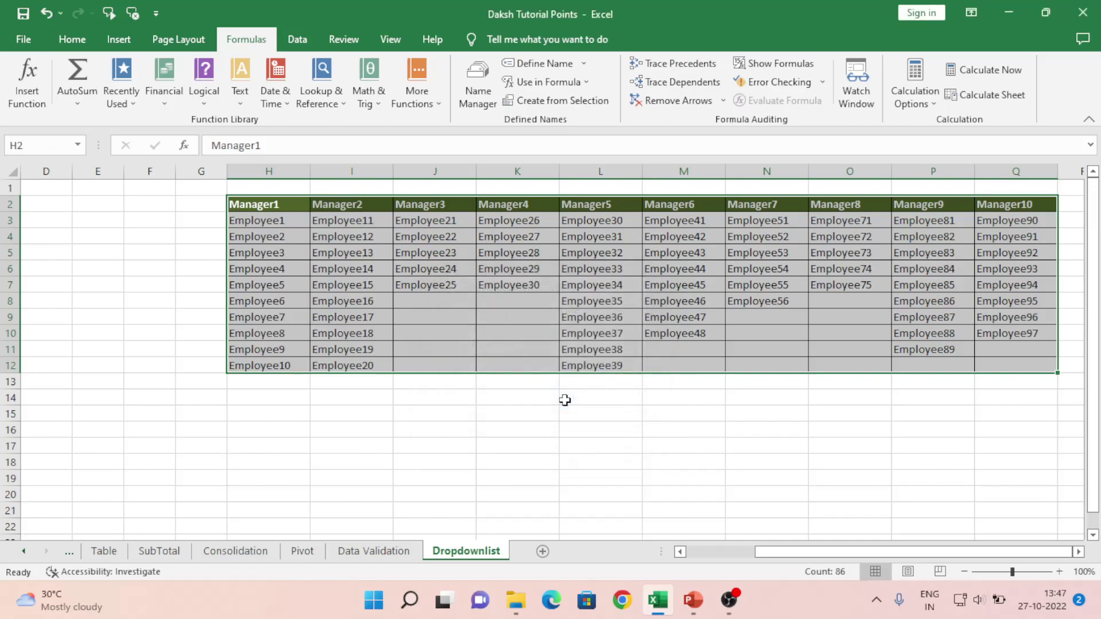
Go to the named ranges Manager2 and Manager4 to check which employee cells each one covers.
{"action": "left_click", "coordinate": [182, 230]}
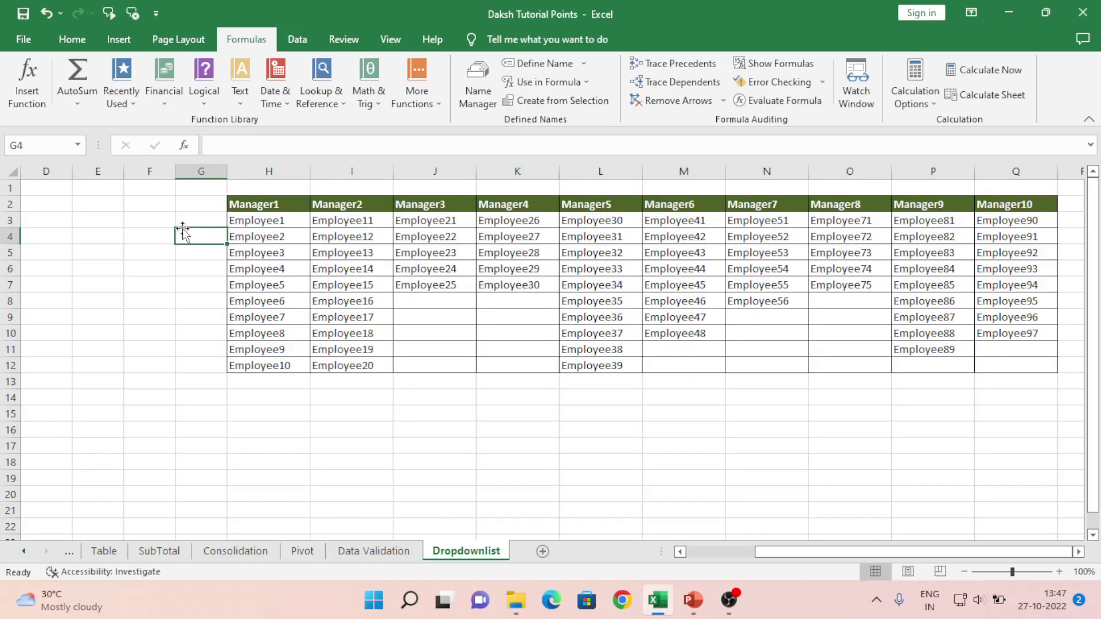
{"action": "key", "text": "Home"}
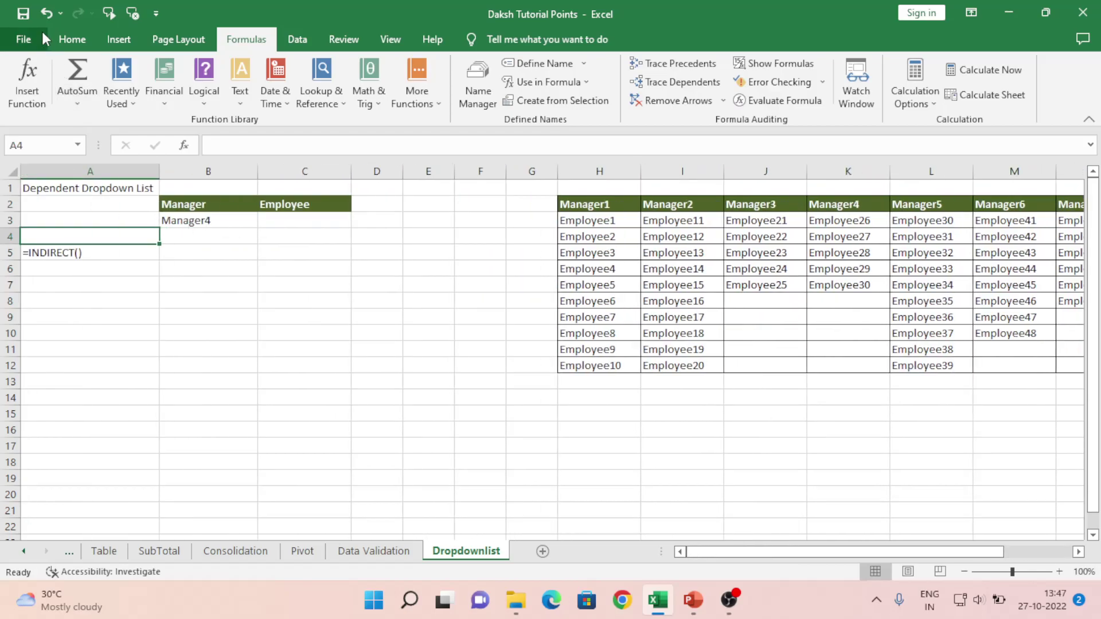
{"action": "left_click", "coordinate": [63, 39]}
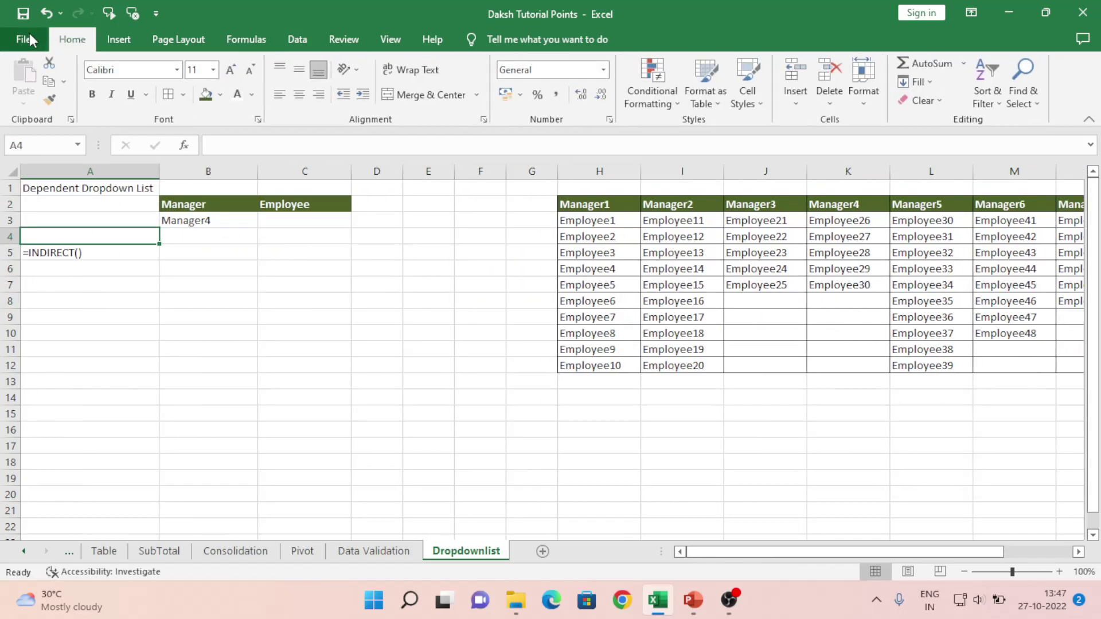
{"action": "left_click", "coordinate": [119, 40]}
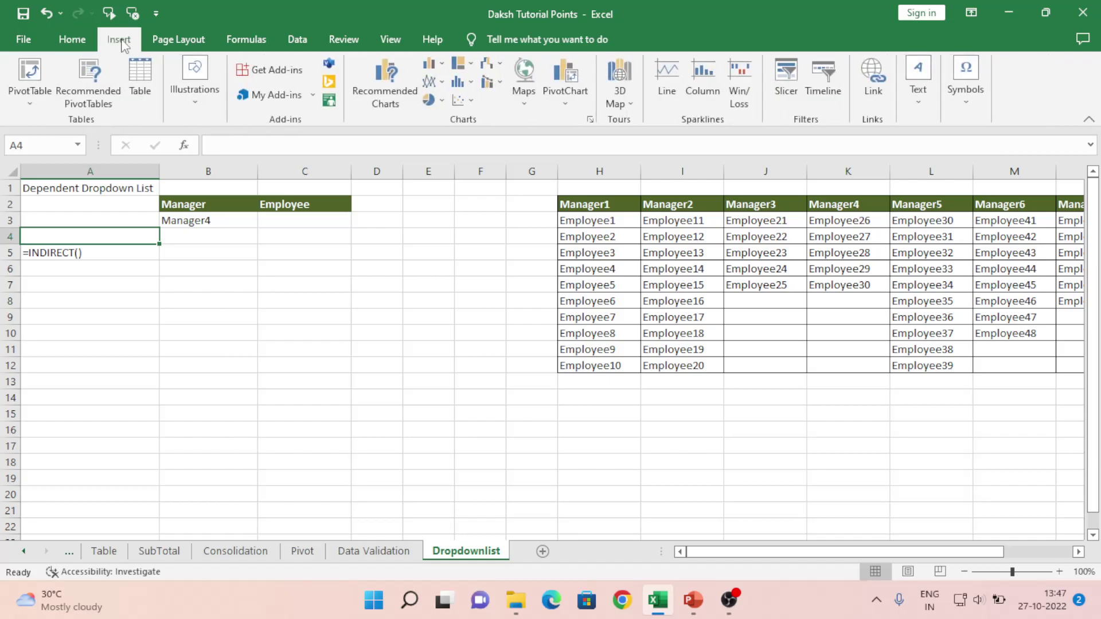
{"action": "left_click", "coordinate": [73, 40]}
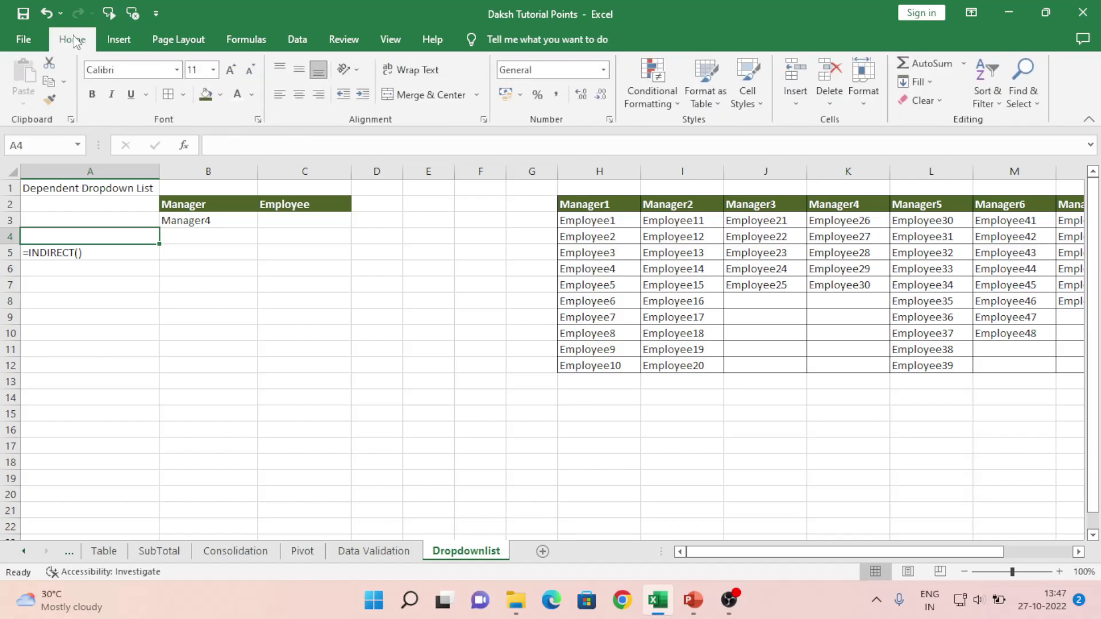
{"action": "left_click", "coordinate": [76, 145]}
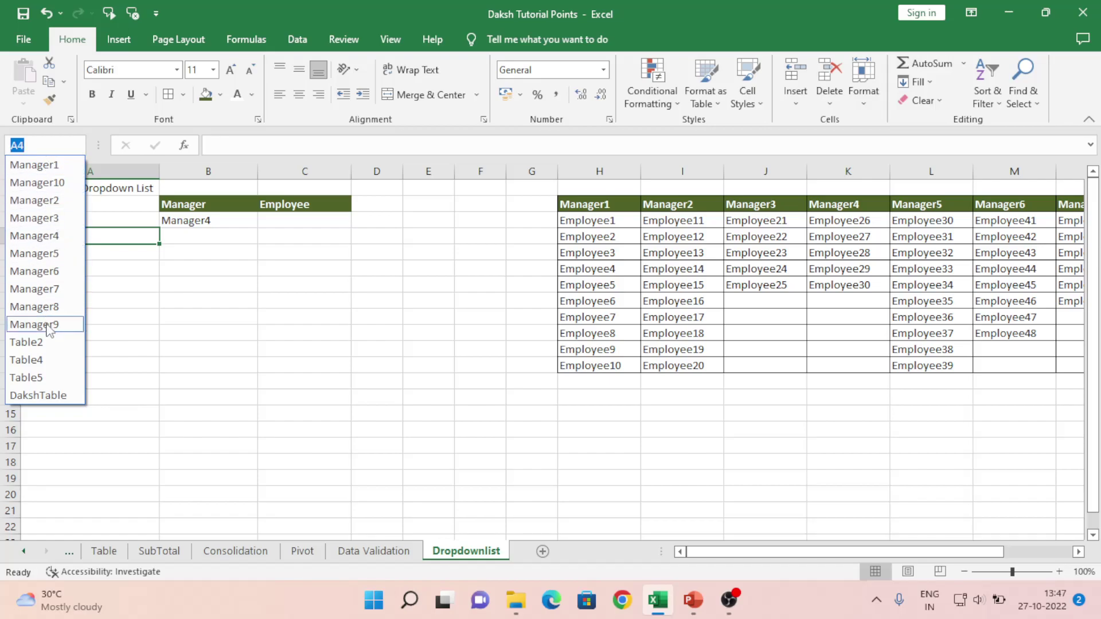
{"action": "left_click", "coordinate": [47, 207]}
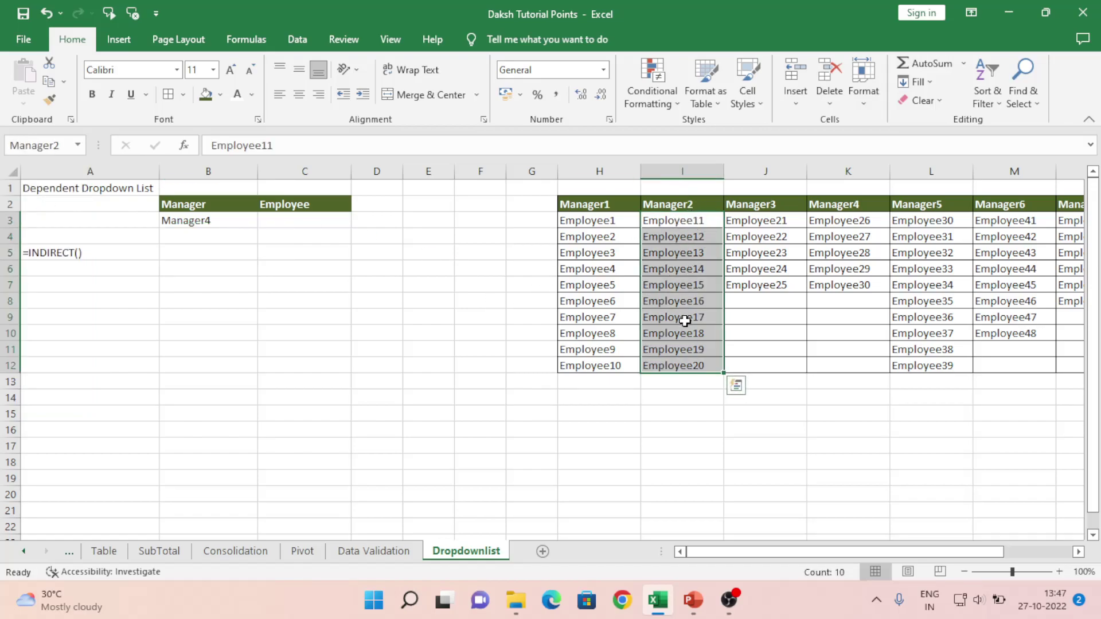
{"action": "left_click", "coordinate": [78, 145]}
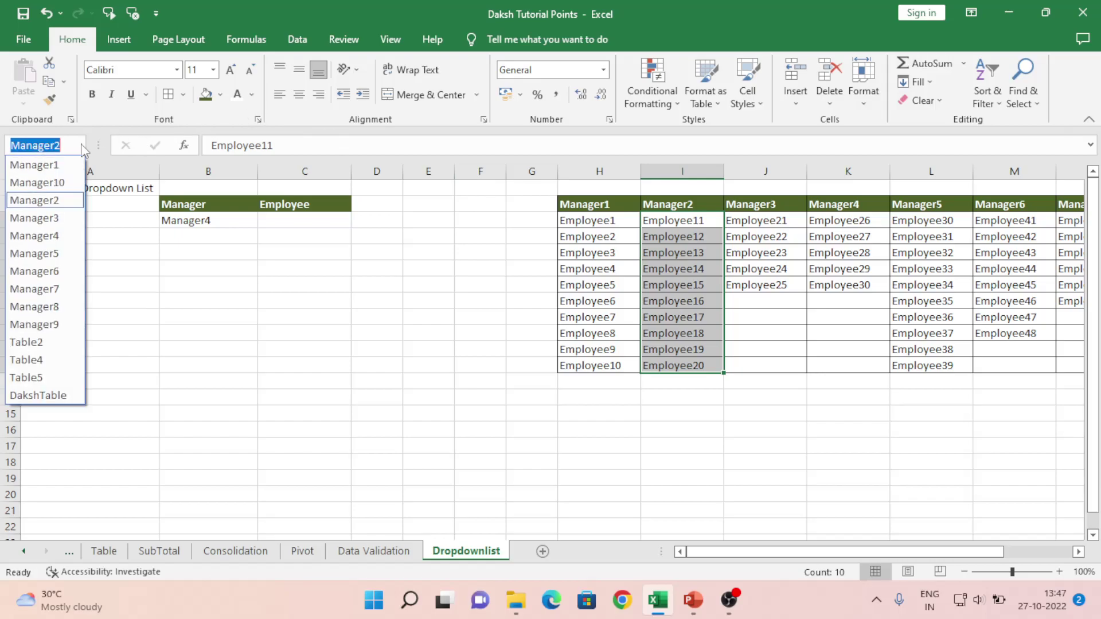
{"action": "left_click", "coordinate": [35, 236]}
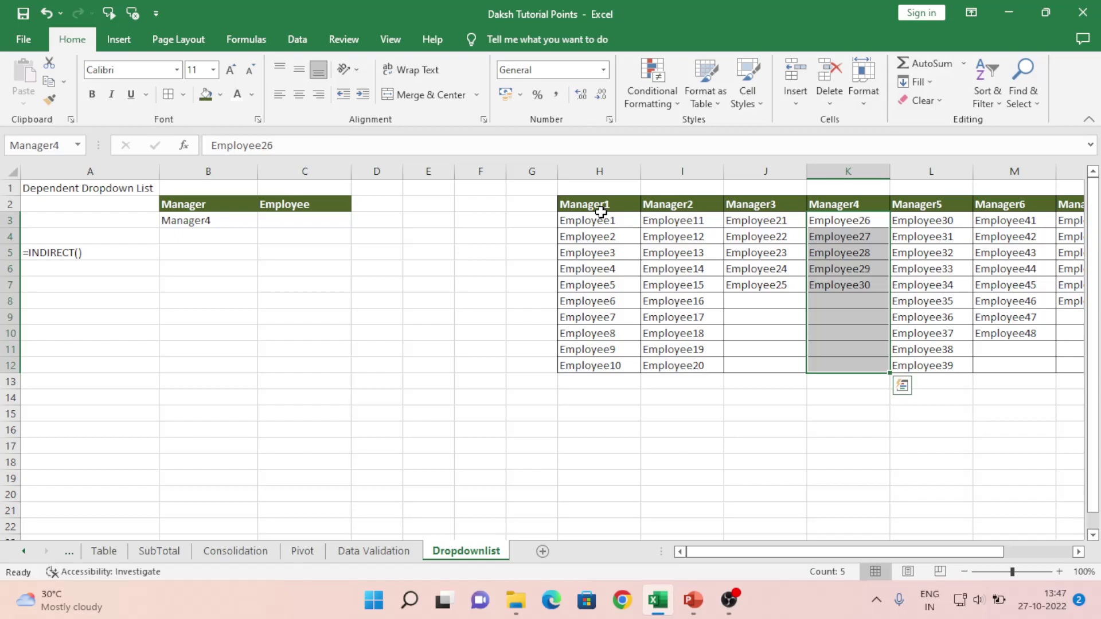
Add List data validation to the Employee cell C3 with the source =indirect(b3).
{"action": "left_click", "coordinate": [307, 218]}
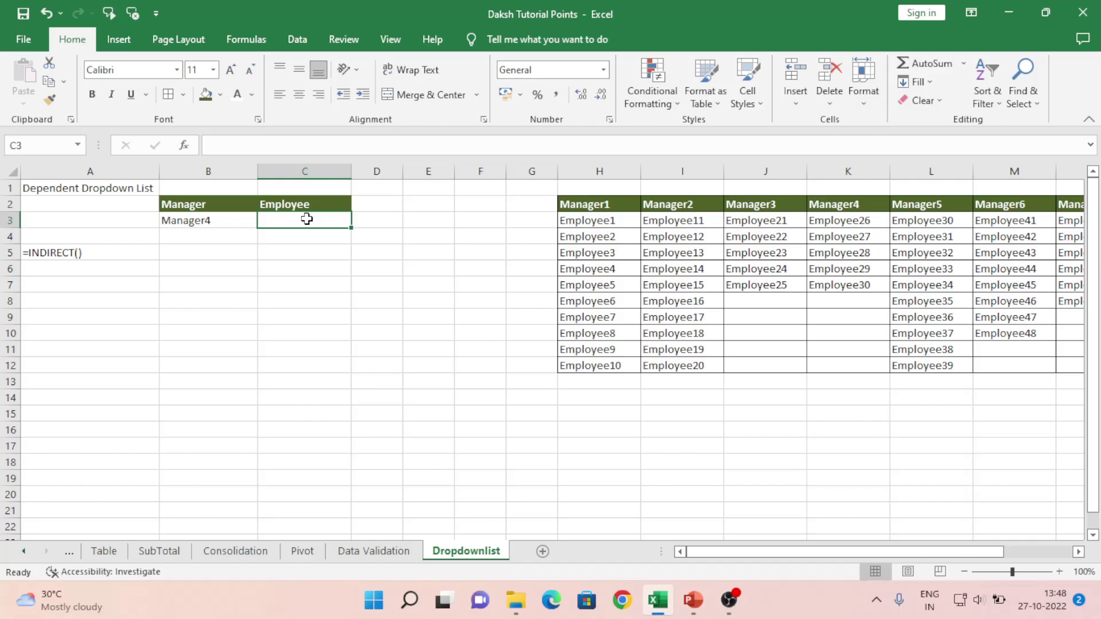
{"action": "left_click", "coordinate": [297, 39]}
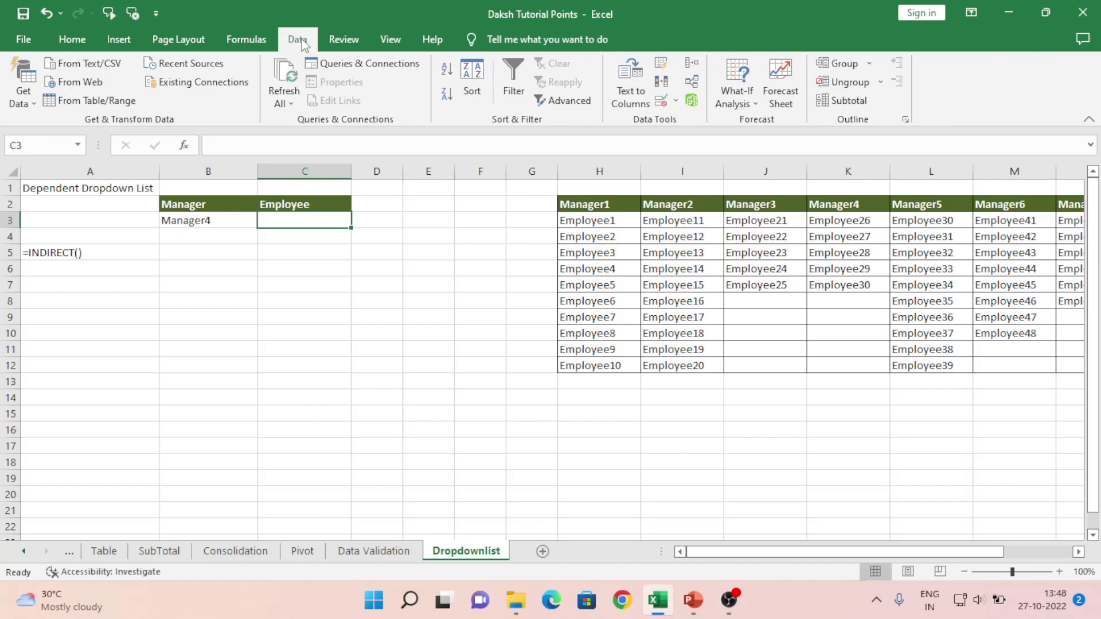
{"action": "left_click", "coordinate": [659, 97]}
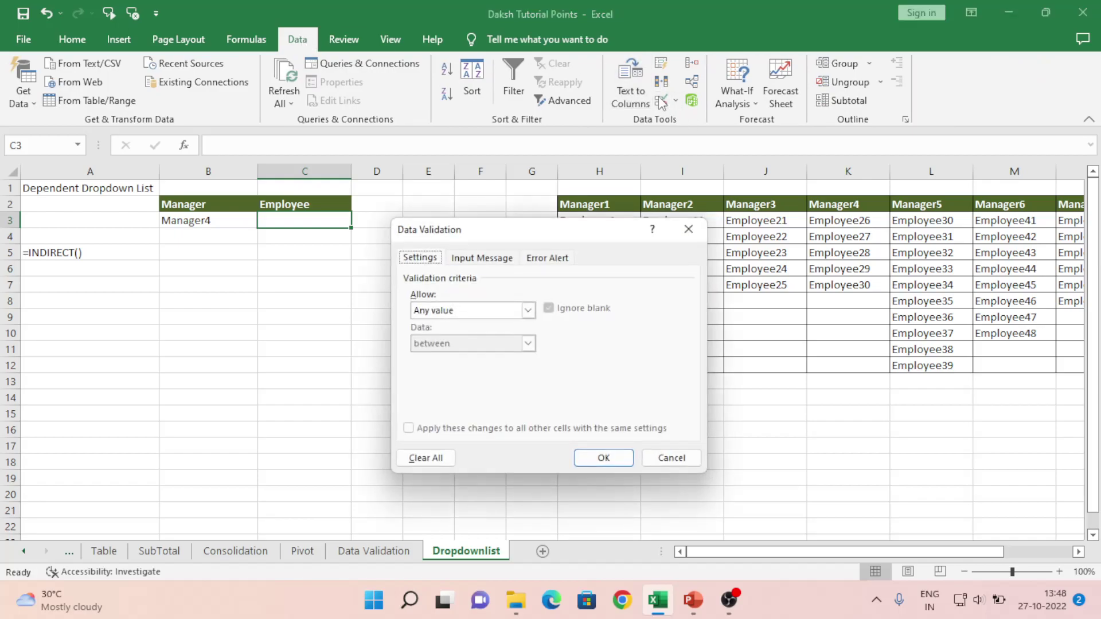
{"action": "left_click", "coordinate": [527, 311]}
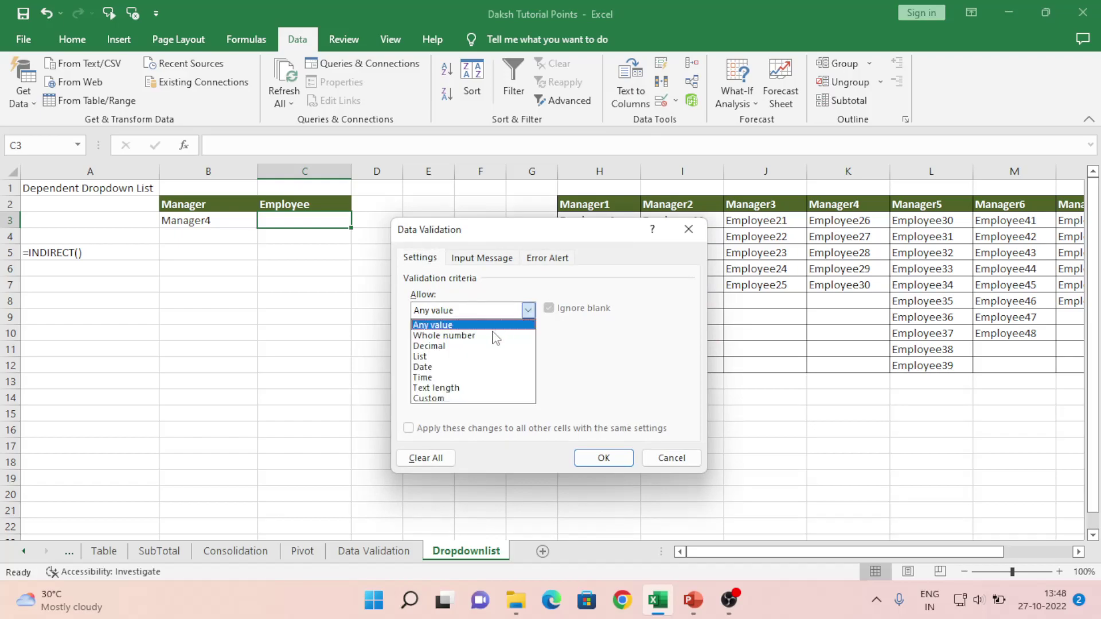
{"action": "left_click", "coordinate": [426, 358]}
{"action": "left_click", "coordinate": [457, 377]}
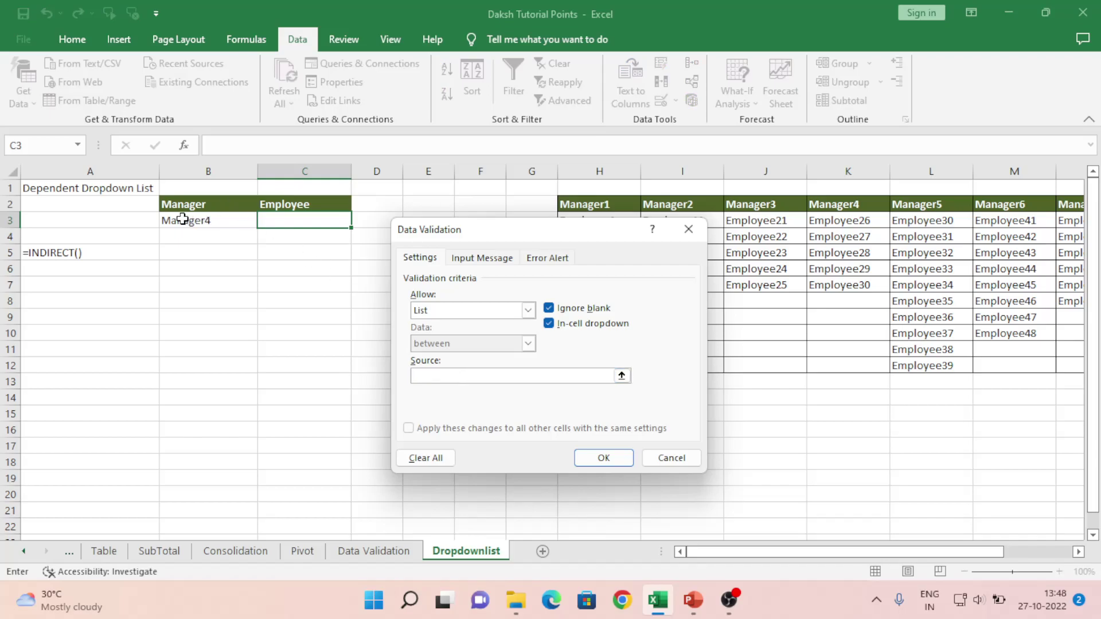
{"action": "left_click", "coordinate": [462, 377]}
{"action": "type", "text": "=indirect(b3"}
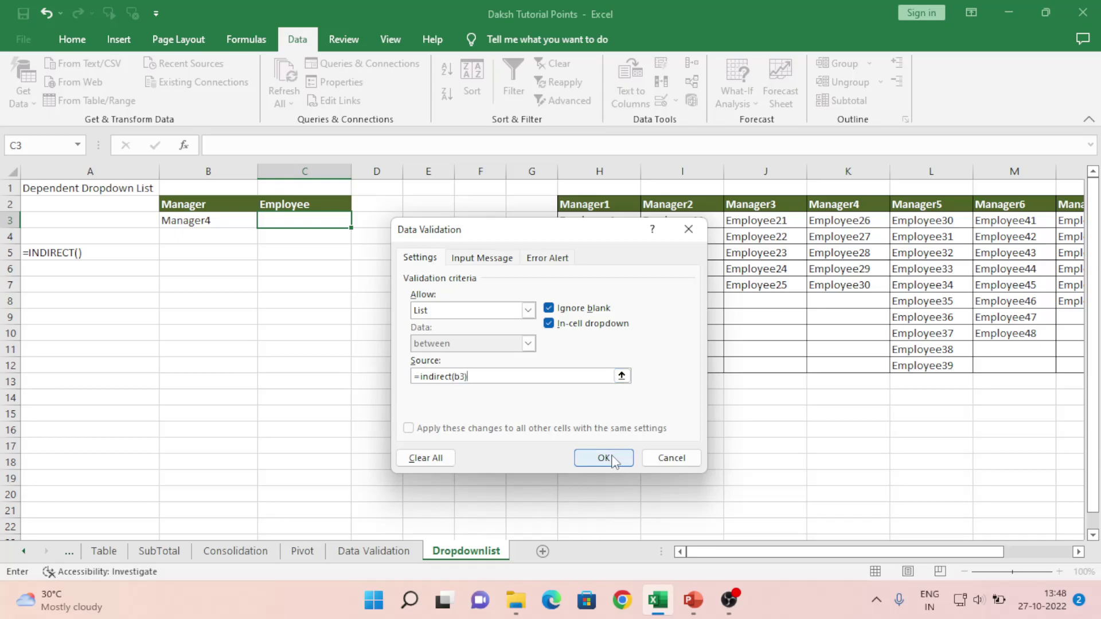
{"action": "left_click", "coordinate": [604, 458]}
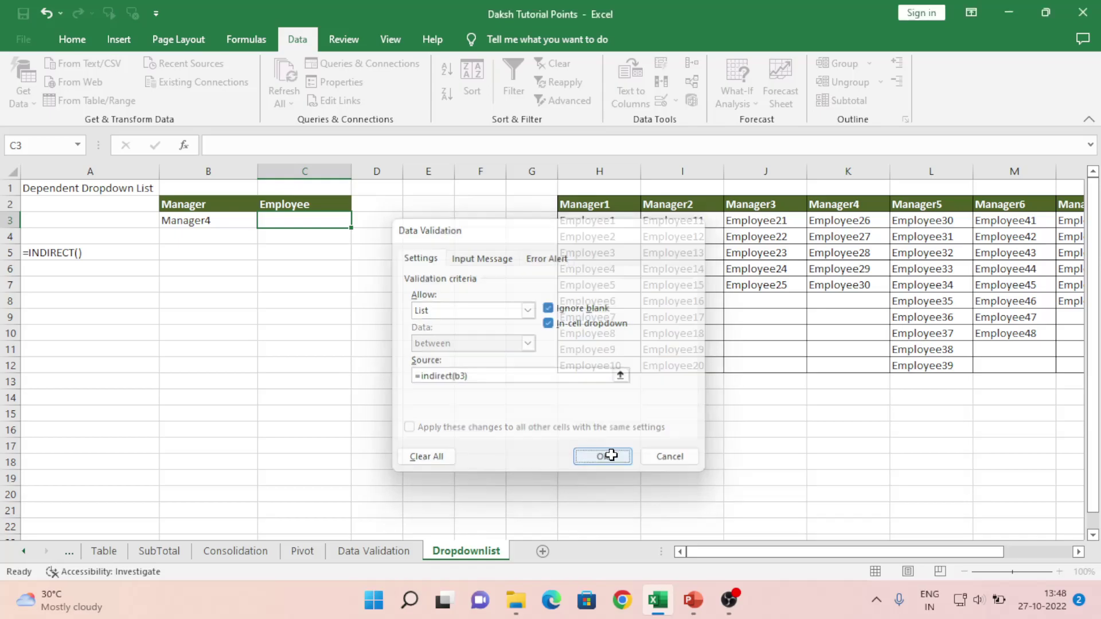
Choose Employee27 from the dependent Employee dropdown in C3.
{"action": "left_click", "coordinate": [359, 223]}
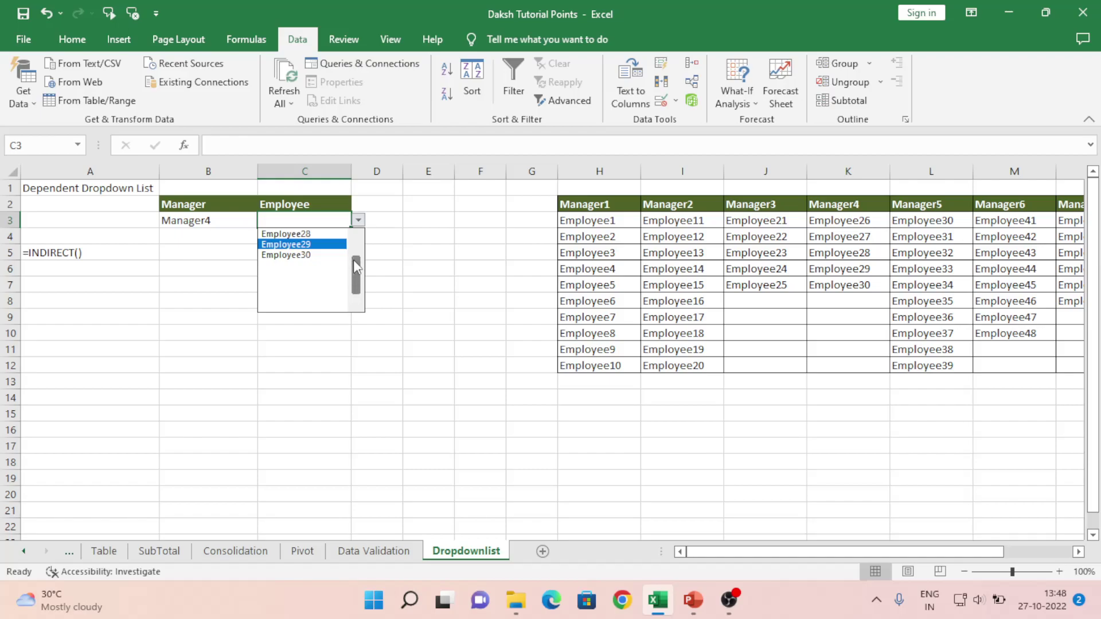
{"action": "scroll", "coordinate": [355, 265], "scroll_direction": "up", "scroll_amount": 1}
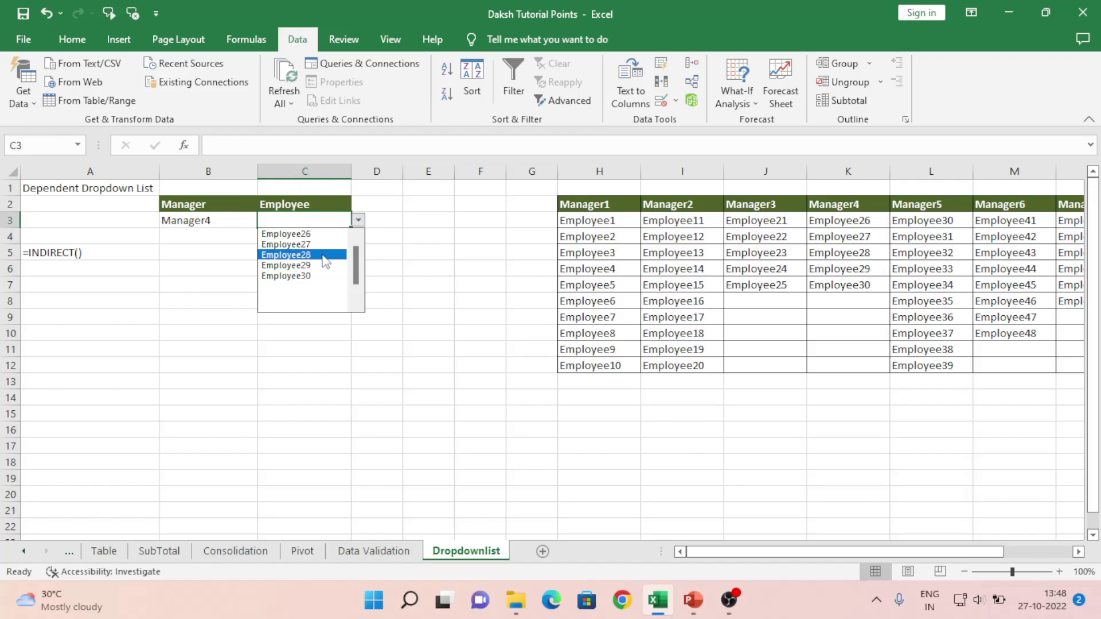
{"action": "left_click", "coordinate": [309, 245]}
Choose Manager6 from the Manager dropdown in B3.
{"action": "left_click", "coordinate": [220, 220]}
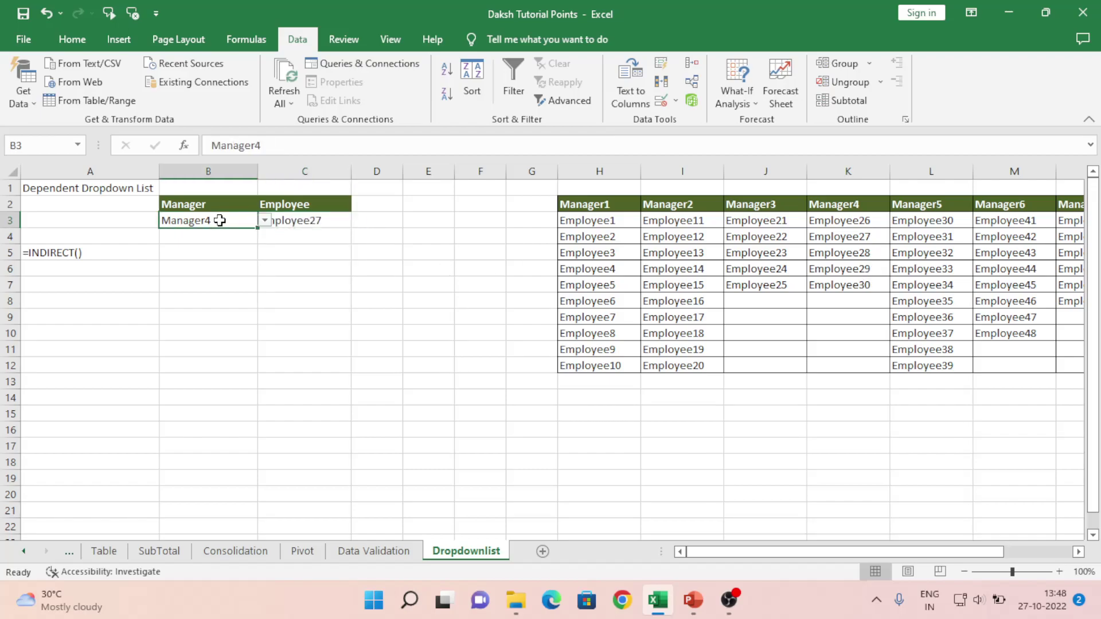
{"action": "left_click", "coordinate": [265, 221]}
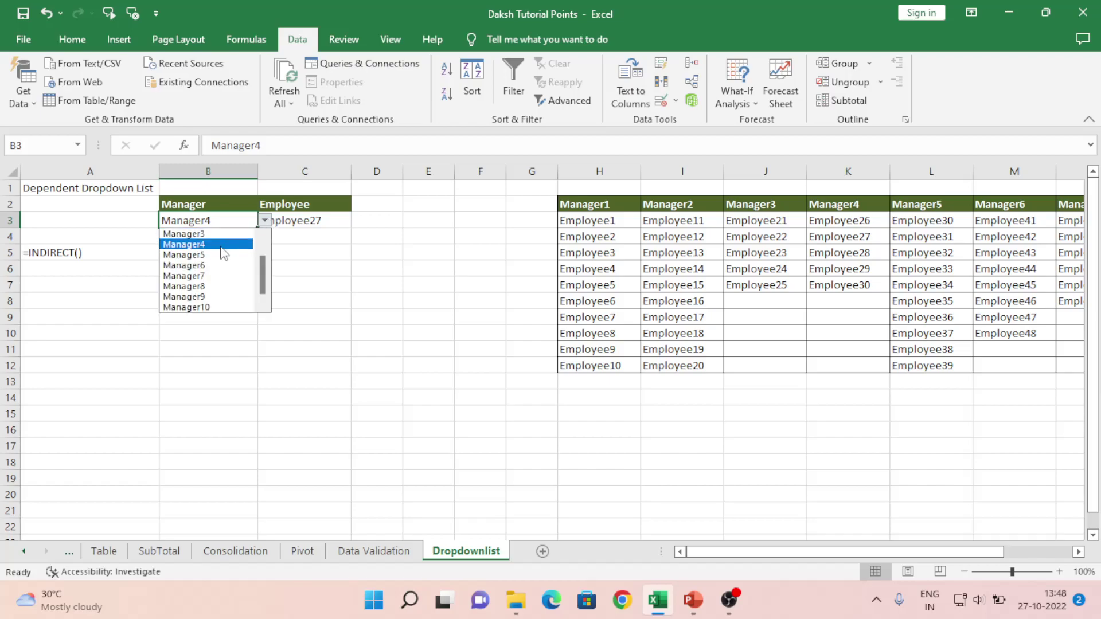
{"action": "left_click", "coordinate": [205, 265]}
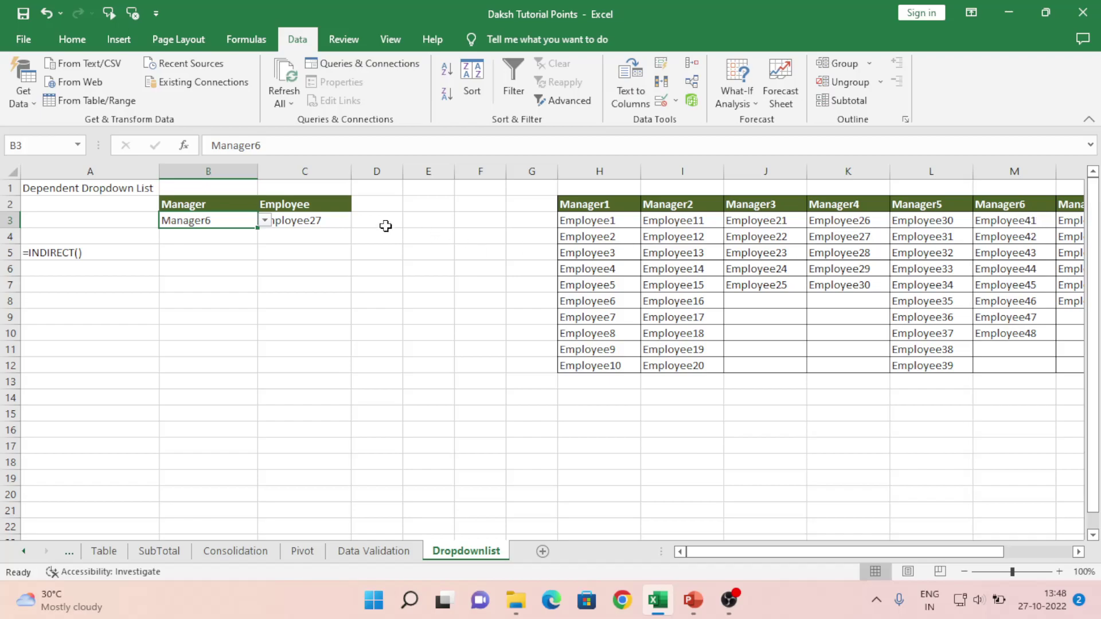
Choose Employee45 from the dependent Employee dropdown in C3.
{"action": "left_click", "coordinate": [318, 221]}
{"action": "left_click", "coordinate": [358, 221]}
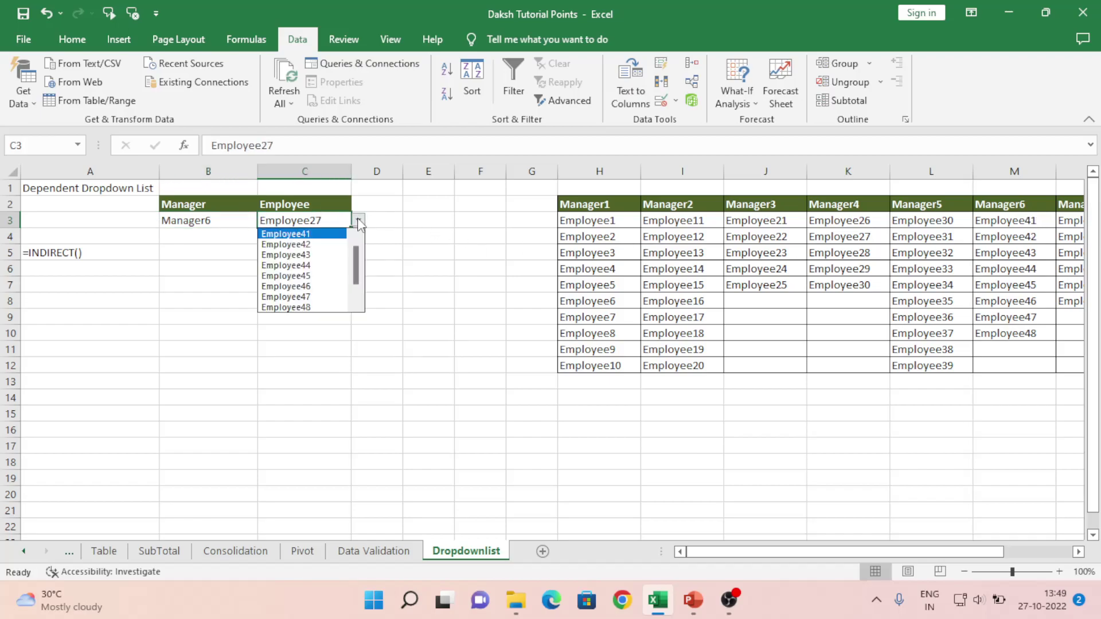
{"action": "left_click", "coordinate": [313, 275]}
{"action": "left_click", "coordinate": [221, 228]}
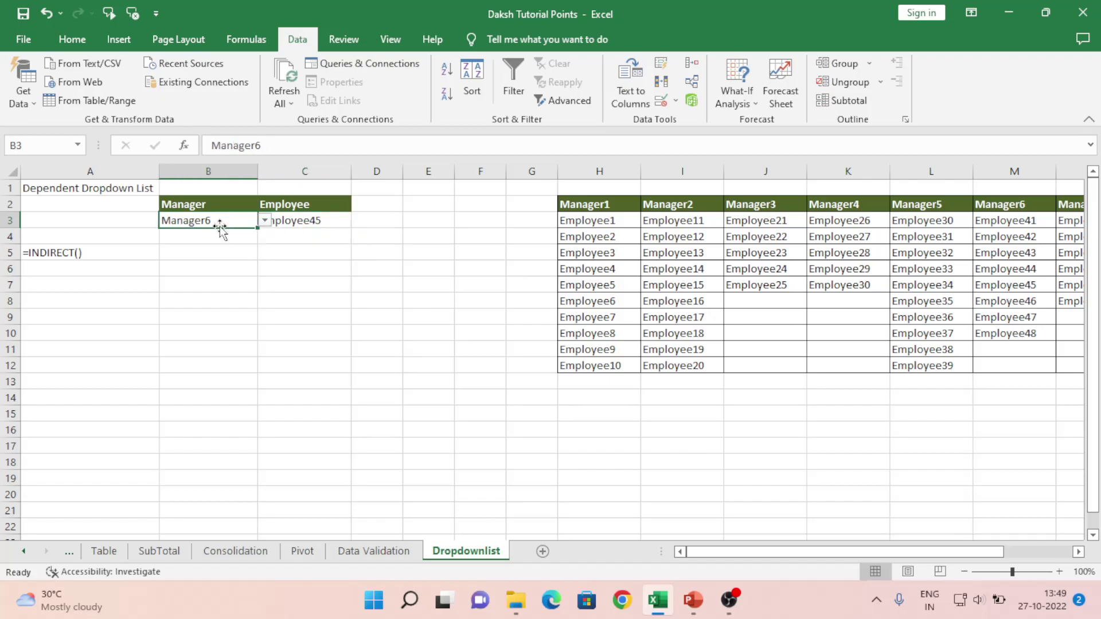
{"action": "left_click", "coordinate": [287, 225]}
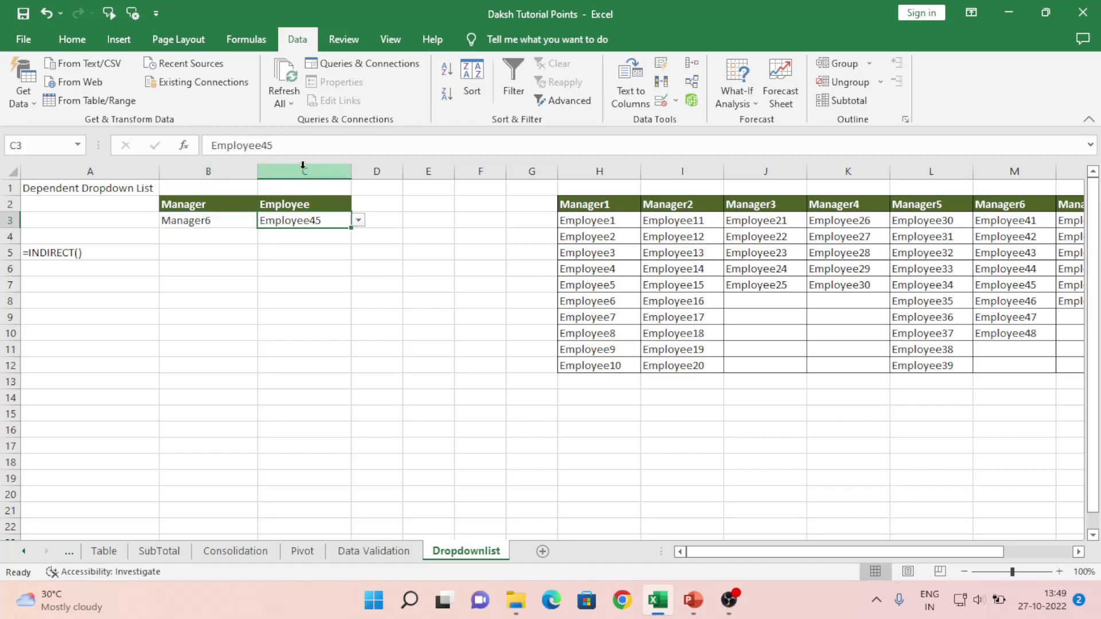
{"action": "left_click", "coordinate": [189, 170]}
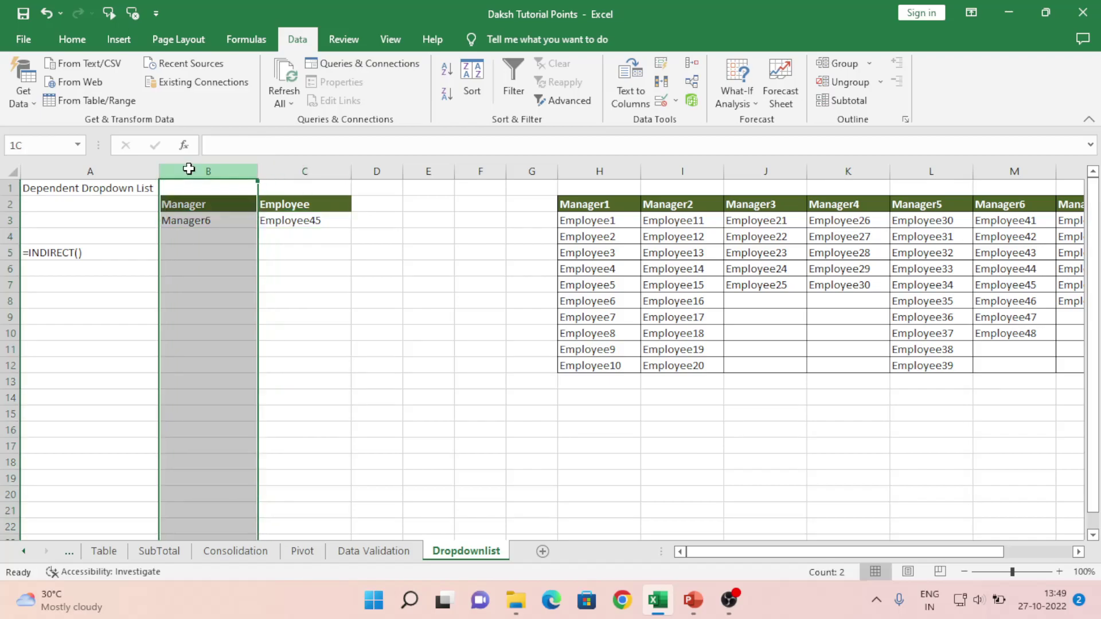
{"action": "left_click", "coordinate": [283, 219]}
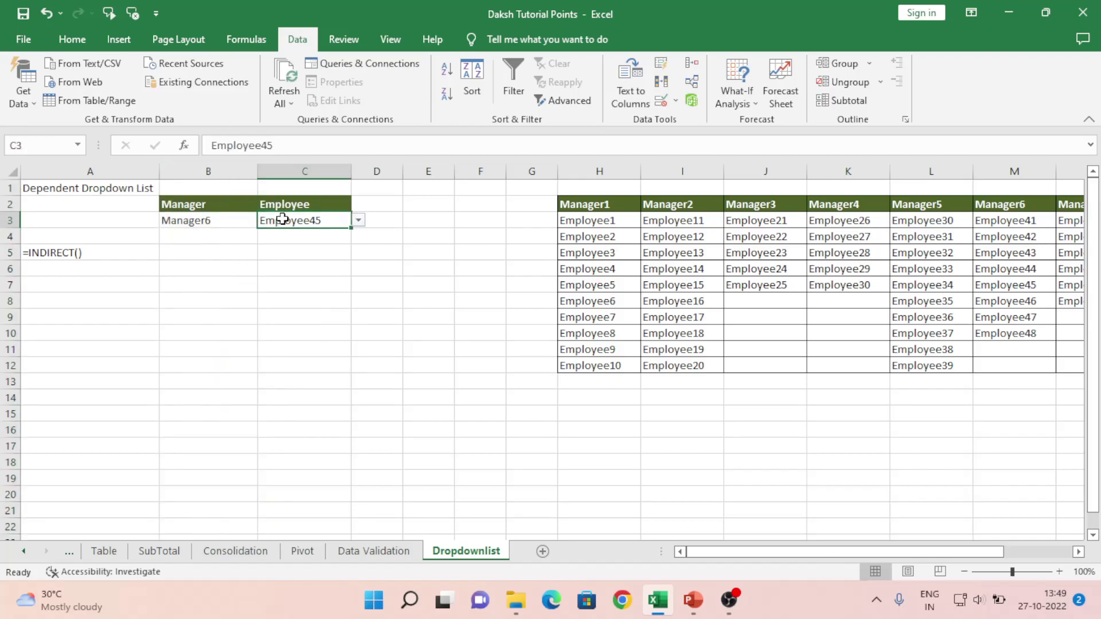
{"action": "left_click", "coordinate": [70, 252]}
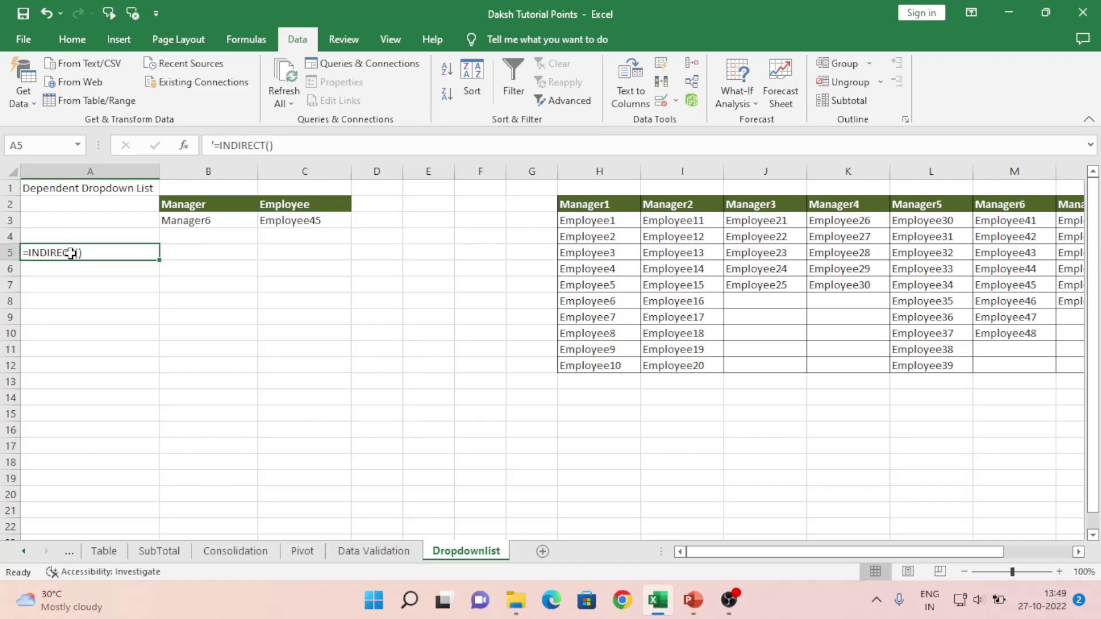
Review the Manager1 column and the named ranges defined for the manager lists in the Name Manager.
{"action": "left_click", "coordinate": [582, 208]}
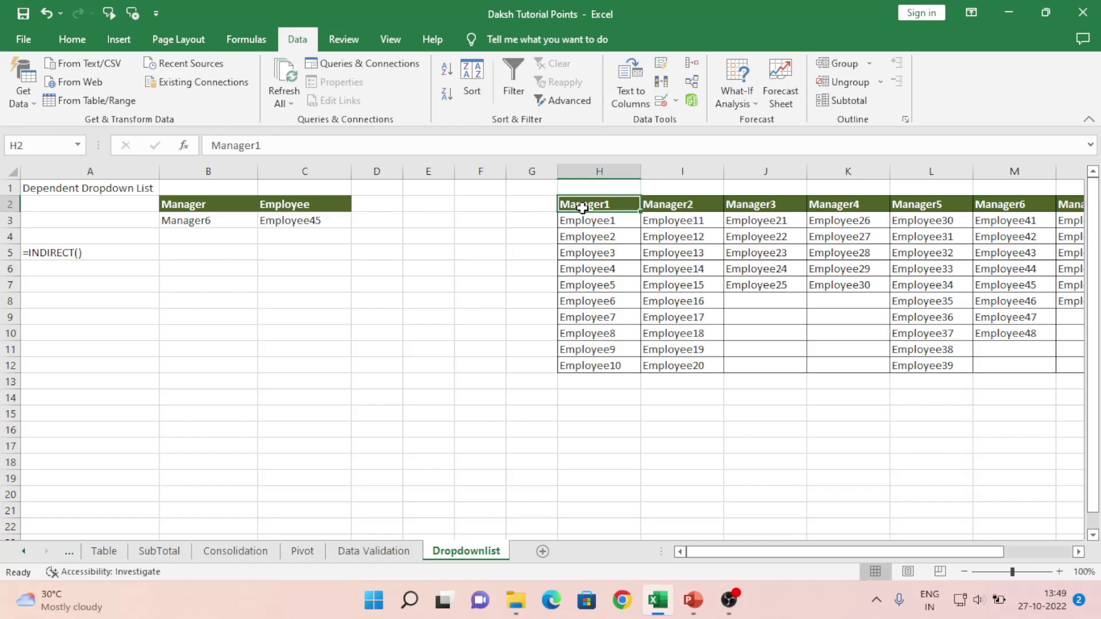
{"action": "key", "text": "ctrl+shift+Down"}
{"action": "left_click", "coordinate": [582, 207]}
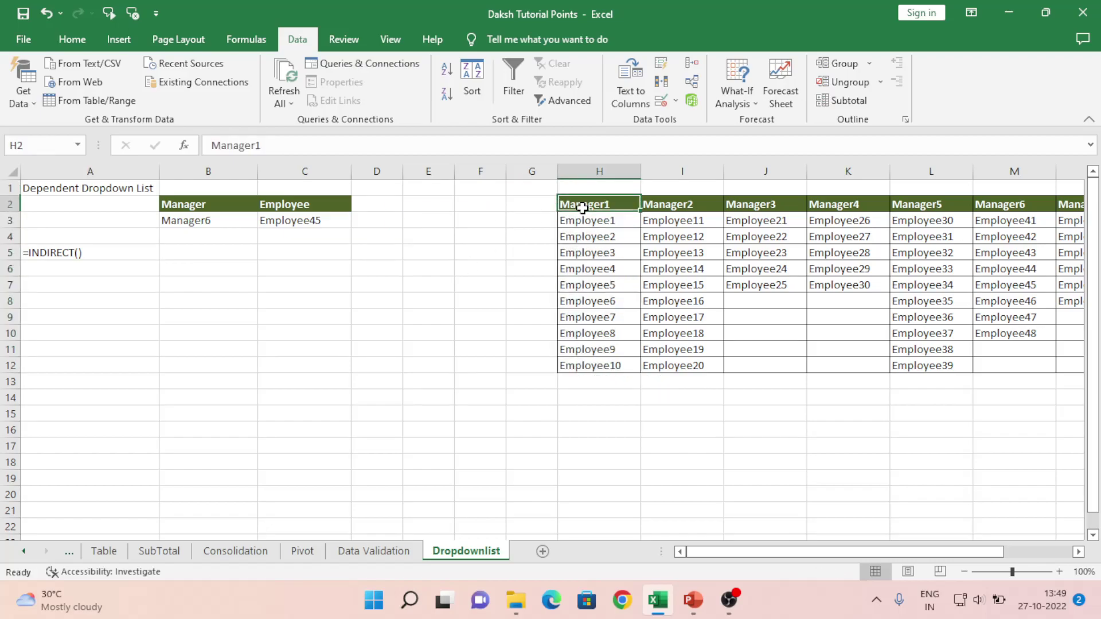
{"action": "key", "text": "ctrl+shift+Down"}
{"action": "key", "text": "Right"}
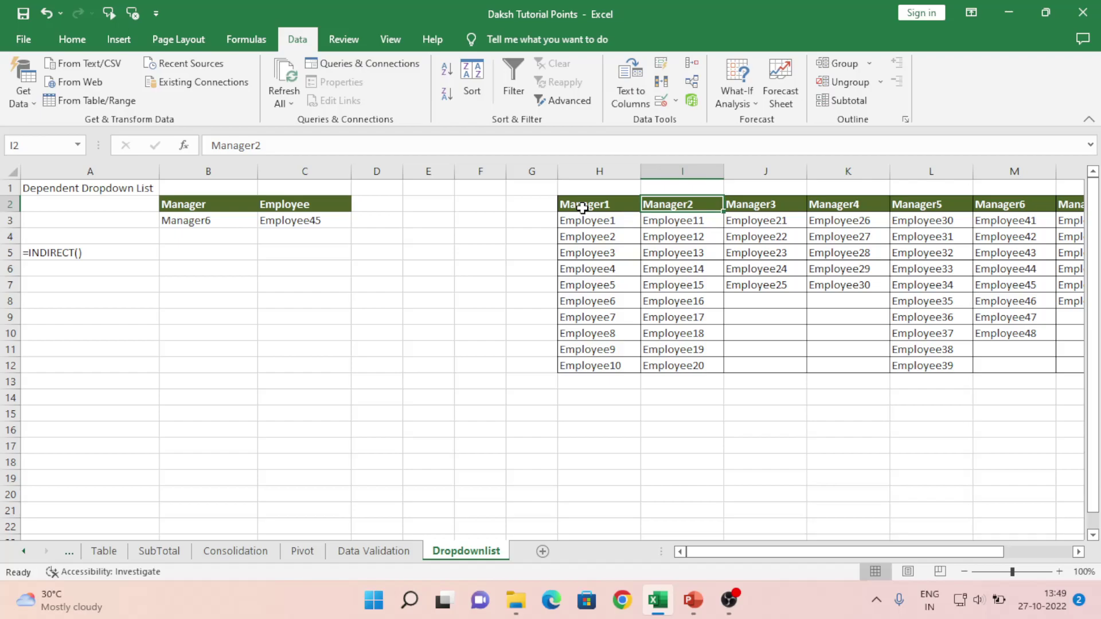
{"action": "left_click", "coordinate": [246, 39]}
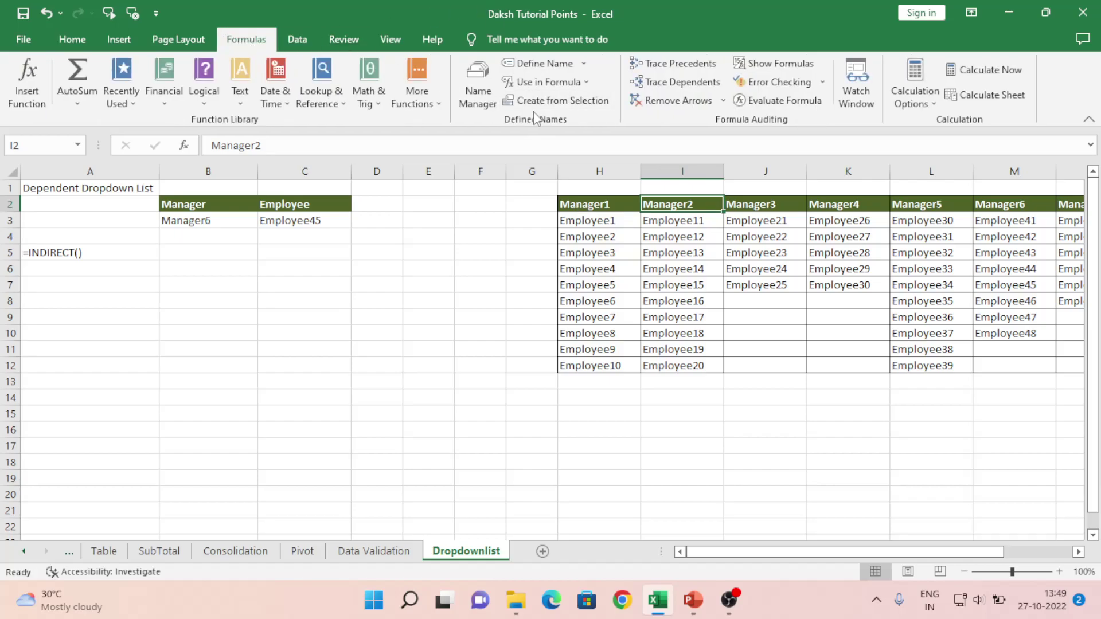
{"action": "left_click", "coordinate": [467, 77]}
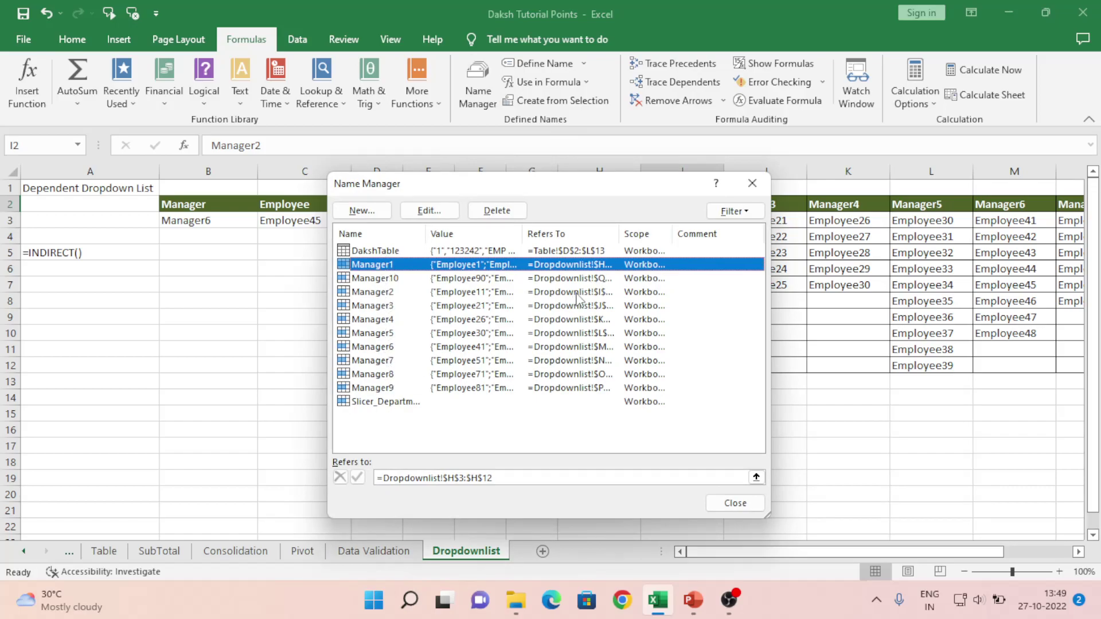
{"action": "left_click", "coordinate": [737, 504]}
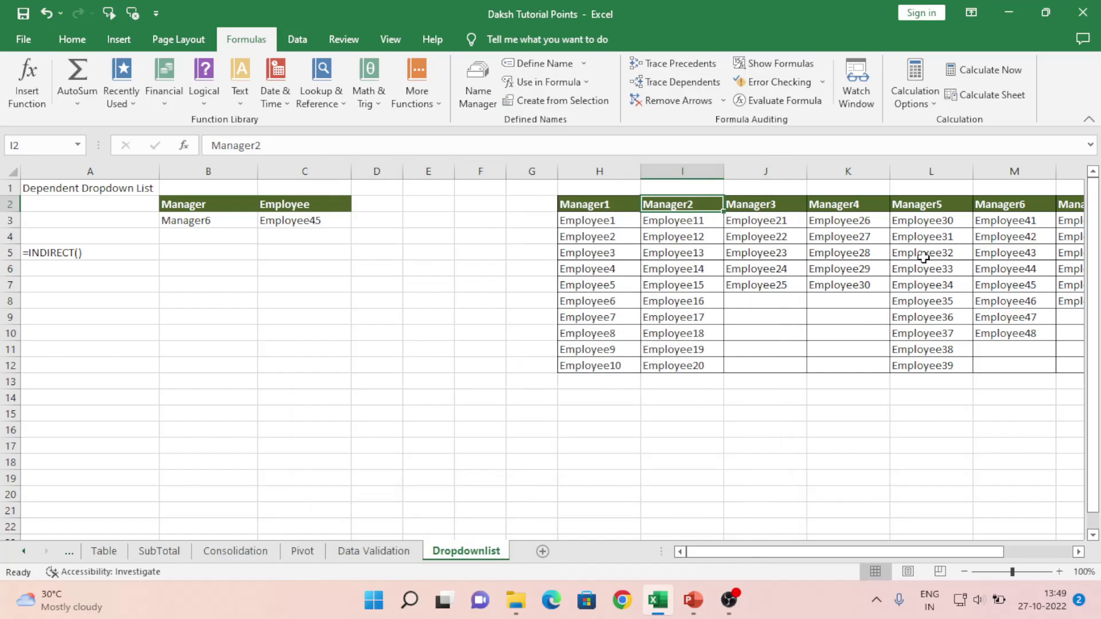
{"action": "left_click", "coordinate": [532, 199]}
{"action": "key", "text": "Left"}
{"action": "key", "text": "Left"}
{"action": "key", "text": "Left"}
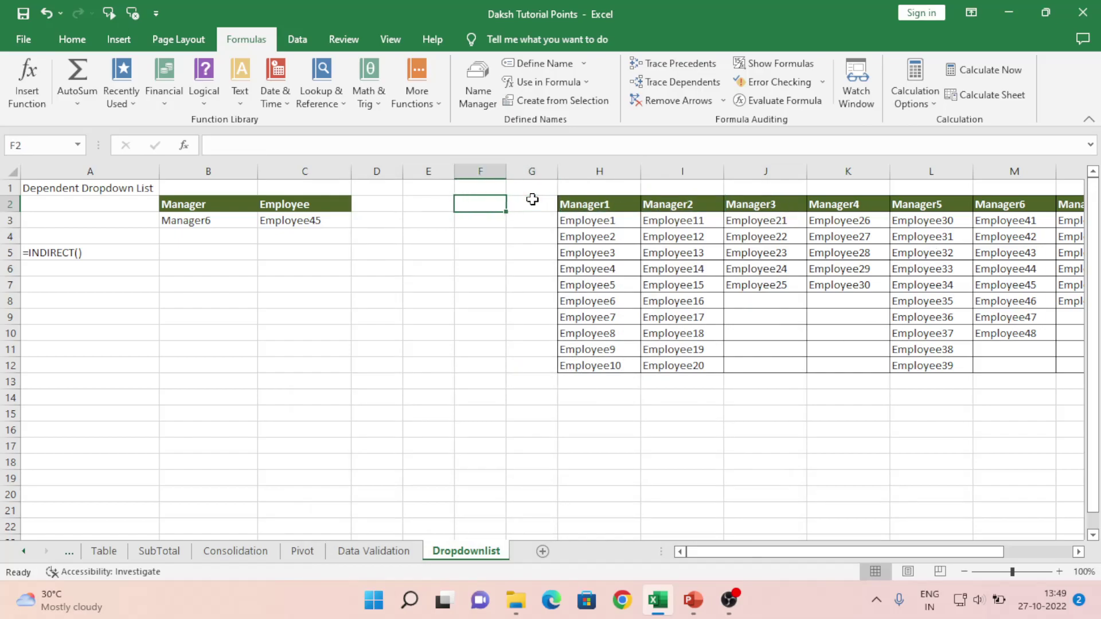
{"action": "key", "text": "Home"}
{"action": "key", "text": "Right"}
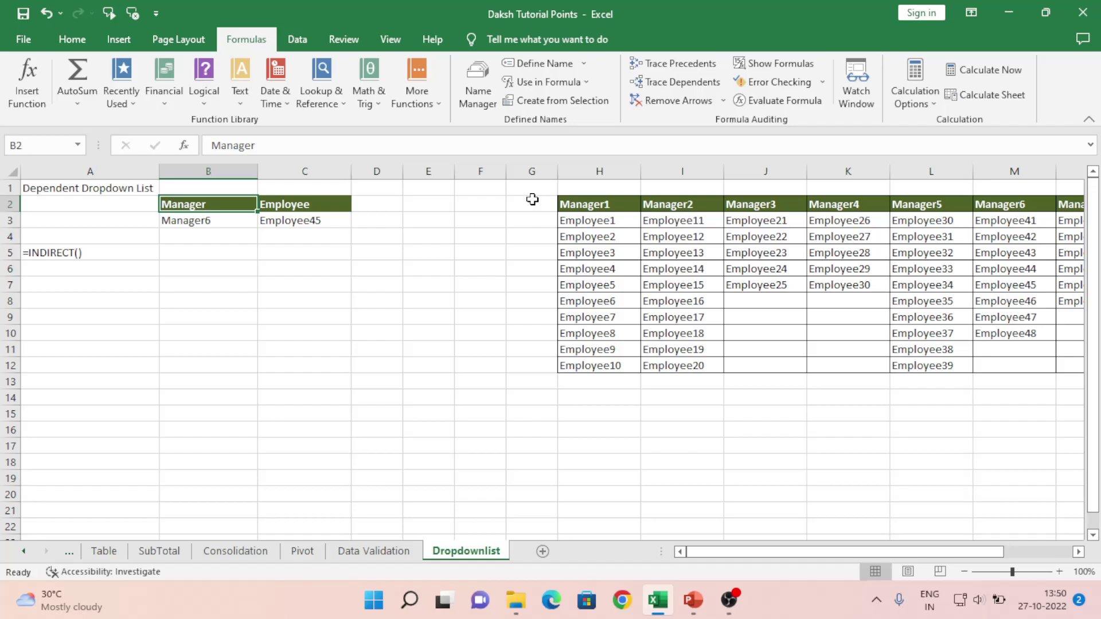
Examine the Manager1 to Manager3 header cells in row 2 of the source table.
{"action": "left_click", "coordinate": [615, 200]}
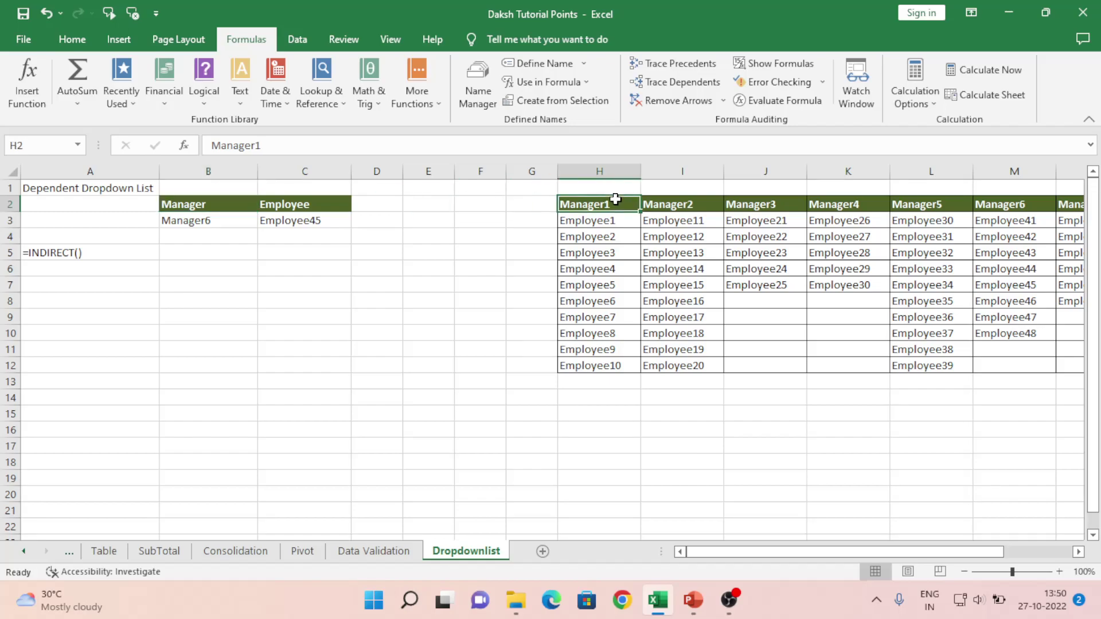
{"action": "key", "text": "Right"}
{"action": "key", "text": "Right"}
{"action": "key", "text": "Left"}
{"action": "key", "text": "Left"}
{"action": "key", "text": "Right"}
{"action": "key", "text": "Right"}
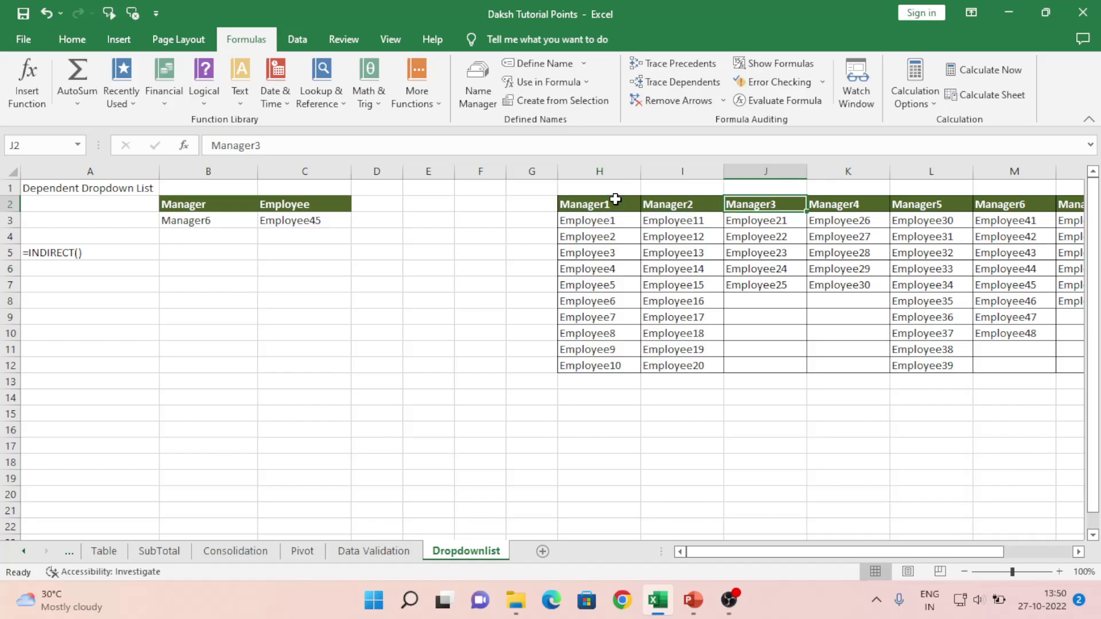
{"action": "key", "text": "Left"}
{"action": "key", "text": "Left"}
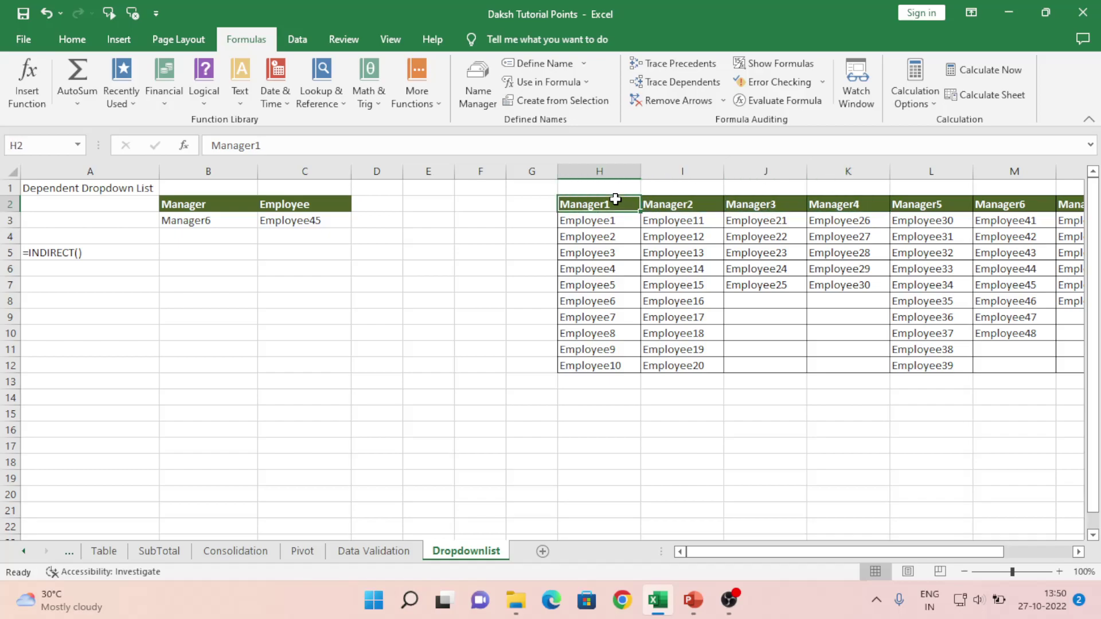
{"action": "key", "text": "shift+Right"}
{"action": "key", "text": "shift+Right"}
{"action": "key", "text": "shift+Left"}
{"action": "key", "text": "shift+Left"}
Select the employee list H3:H12 under Manager1 to check the range name it carries.
{"action": "key", "text": "Down"}
{"action": "key", "text": "shift+Down"}
{"action": "key", "text": "shift+Down"}
{"action": "key", "text": "shift+Down"}
{"action": "key", "text": "shift+Down"}
{"action": "key", "text": "shift+Down"}
{"action": "key", "text": "shift+Down"}
{"action": "key", "text": "shift+Down"}
{"action": "key", "text": "shift+Down"}
{"action": "key", "text": "shift+Down"}
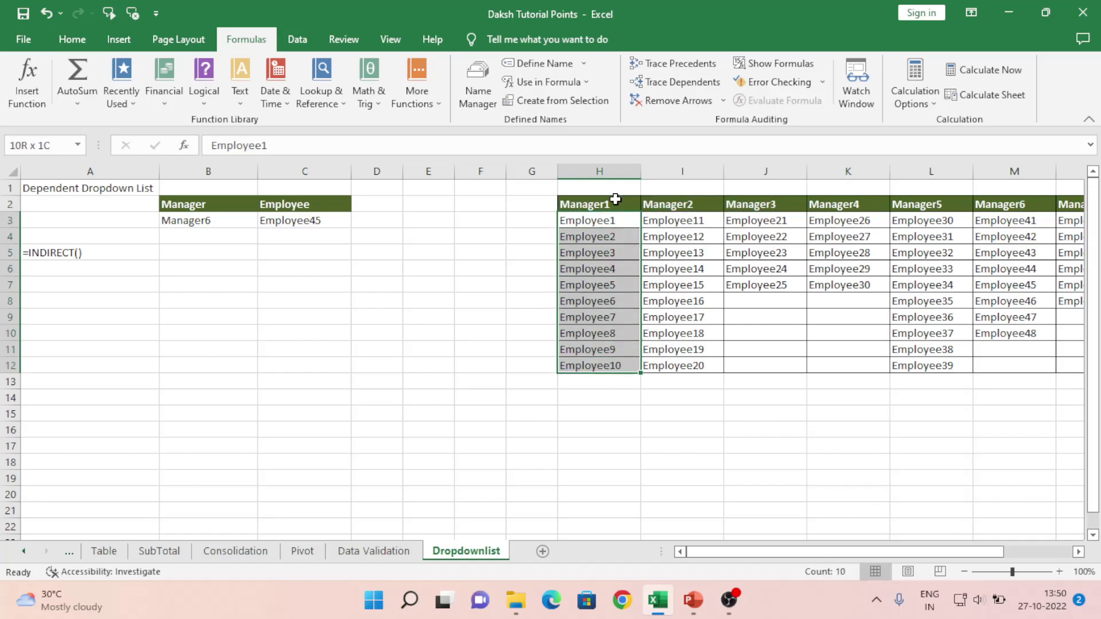
{"action": "key", "text": "Up"}
{"action": "key", "text": "Down"}
{"action": "key", "text": "shift+Down"}
{"action": "key", "text": "shift+Down"}
{"action": "key", "text": "shift+Down"}
{"action": "key", "text": "shift+Down"}
{"action": "key", "text": "shift+Down"}
{"action": "key", "text": "shift+Down"}
{"action": "key", "text": "shift+Down"}
{"action": "key", "text": "shift+Down"}
{"action": "key", "text": "shift+Down"}
{"action": "key", "text": "Up"}
{"action": "key", "text": "Down"}
{"action": "key", "text": "ctrl+shift+Down"}
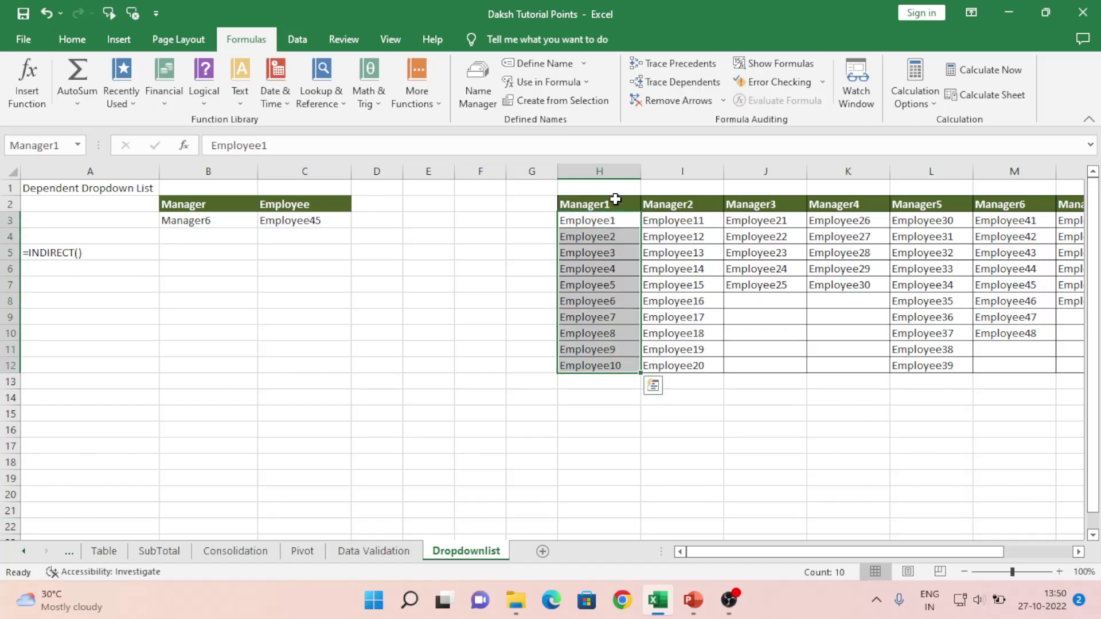
Select the header row H2:Q2, from Manager1 to Manager10, to examine the source values of the Manager dropdown.
{"action": "left_click", "coordinate": [210, 221]}
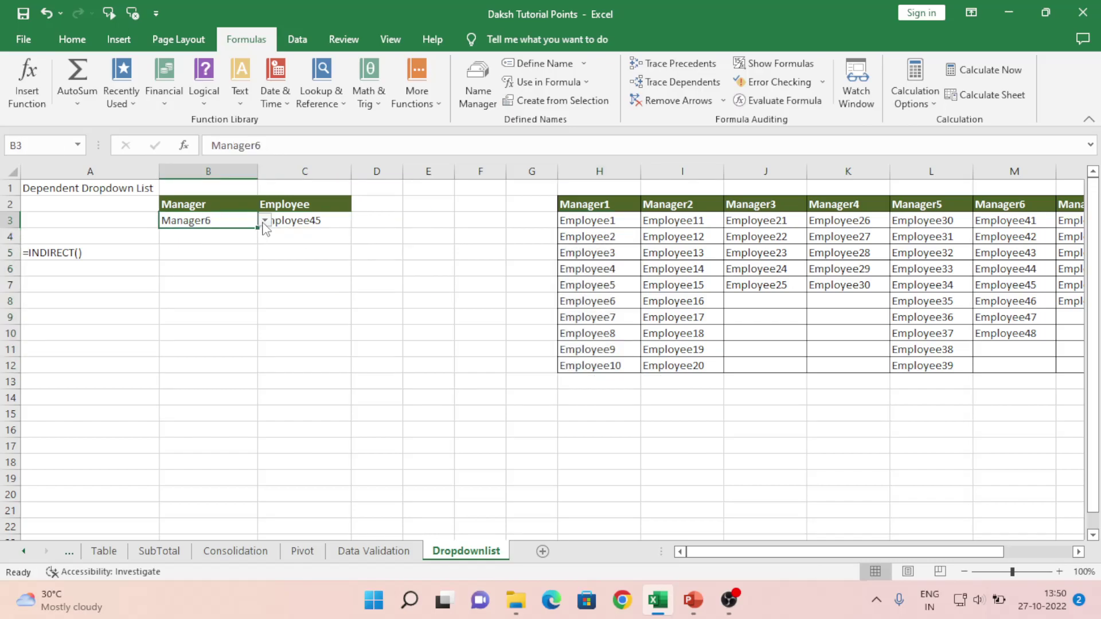
{"action": "left_click", "coordinate": [589, 206]}
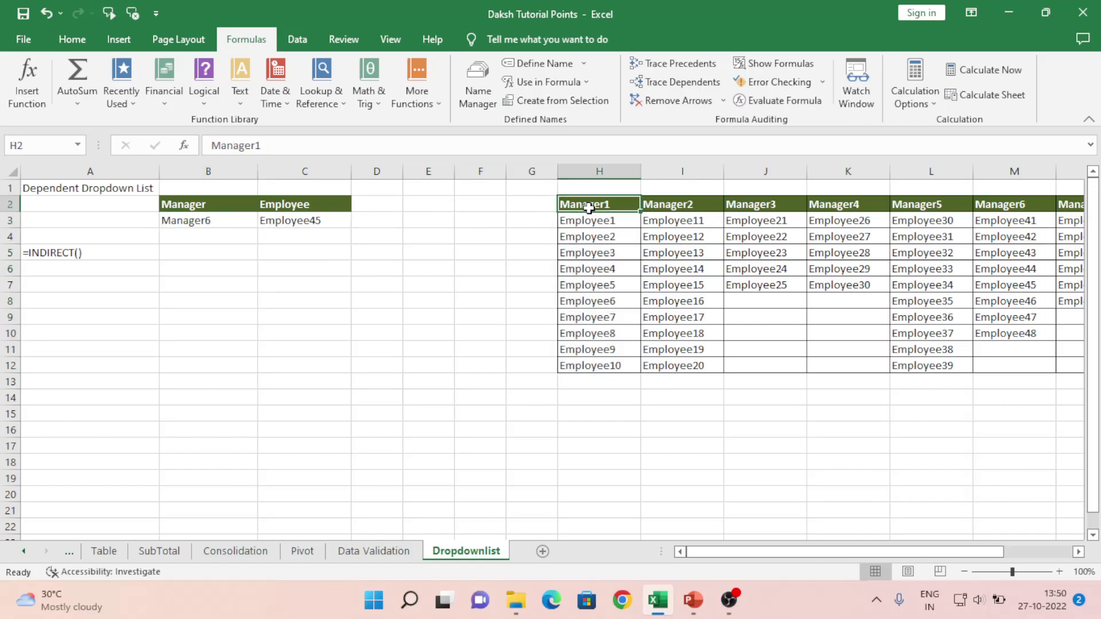
{"action": "key", "text": "shift+Right"}
{"action": "key", "text": "shift+Right"}
{"action": "key", "text": "shift+Right"}
{"action": "key", "text": "shift+Right"}
{"action": "key", "text": "shift+Right"}
{"action": "key", "text": "shift+Right"}
{"action": "key", "text": "shift+Right"}
{"action": "key", "text": "shift+Right"}
{"action": "key", "text": "shift+Right"}
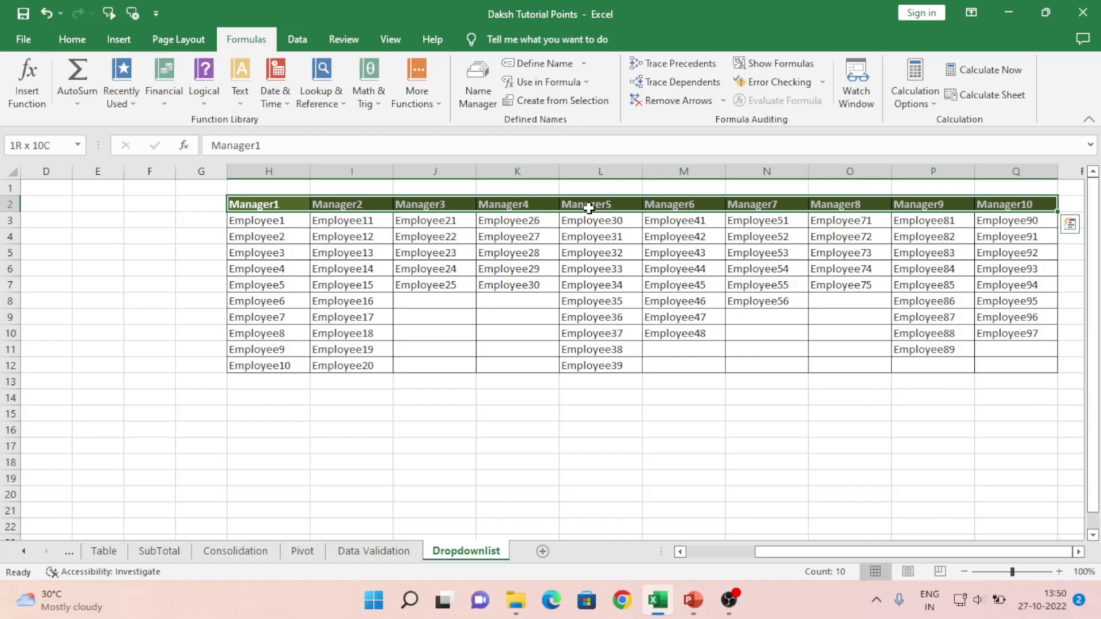
Examine the Manager1 column H2:H12 with its header, and the INDIRECT function note in A5.
{"action": "key", "text": "Left"}
{"action": "key", "text": "Left"}
{"action": "key", "text": "Left"}
{"action": "key", "text": "Left"}
{"action": "key", "text": "Left"}
{"action": "key", "text": "Left"}
{"action": "key", "text": "Left"}
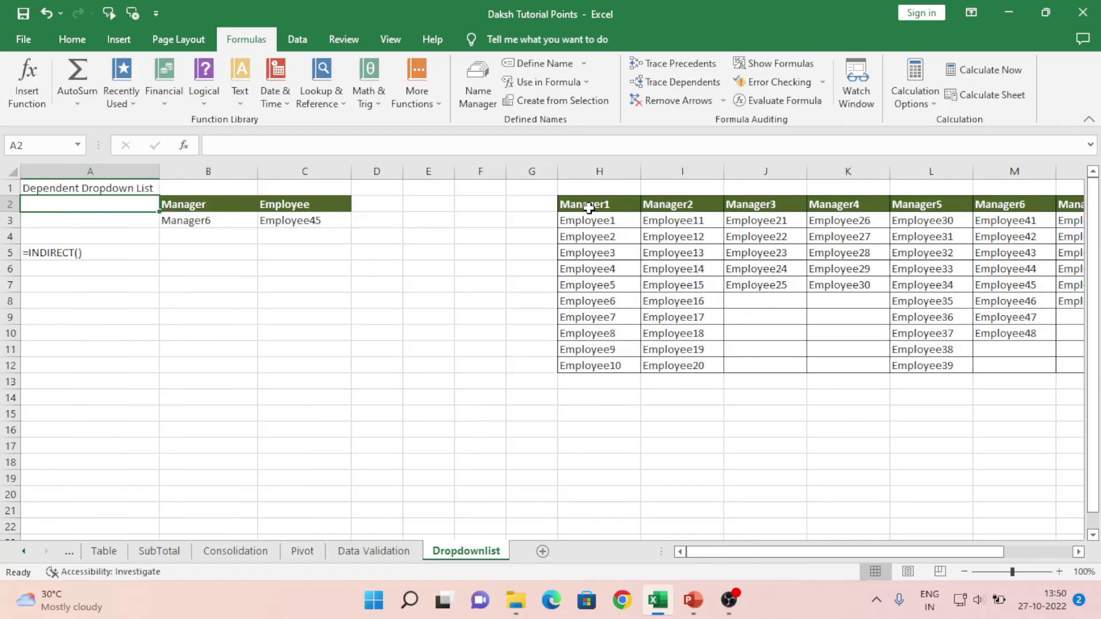
{"action": "key", "text": "Right"}
{"action": "key", "text": "Down"}
{"action": "key", "text": "Right"}
{"action": "key", "text": "Right"}
{"action": "key", "text": "Right"}
{"action": "key", "text": "Right"}
{"action": "key", "text": "Right"}
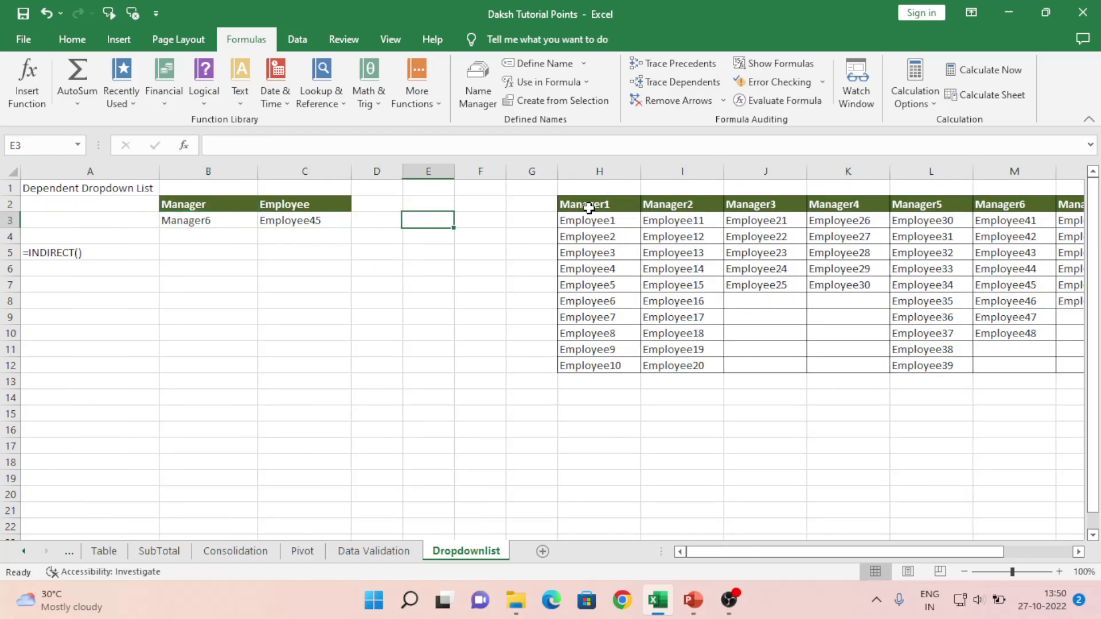
{"action": "key", "text": "Up"}
{"action": "key", "text": "Right"}
{"action": "key", "text": "ctrl+shift+Down"}
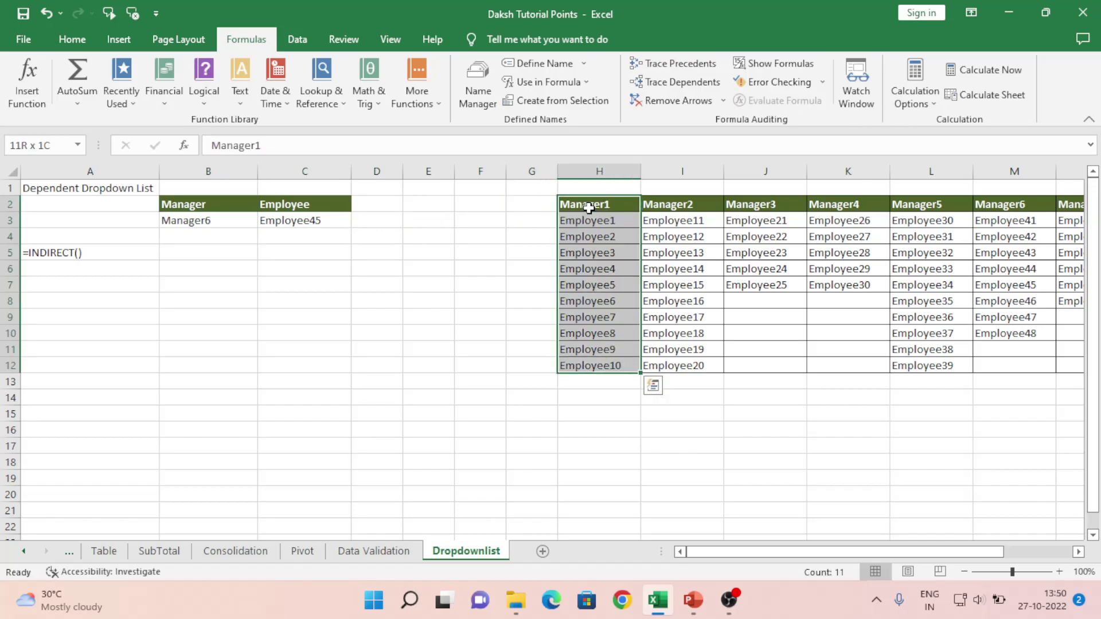
{"action": "left_click", "coordinate": [303, 226]}
{"action": "key", "text": "Left"}
{"action": "key", "text": "Left"}
{"action": "key", "text": "Down"}
{"action": "key", "text": "Down"}
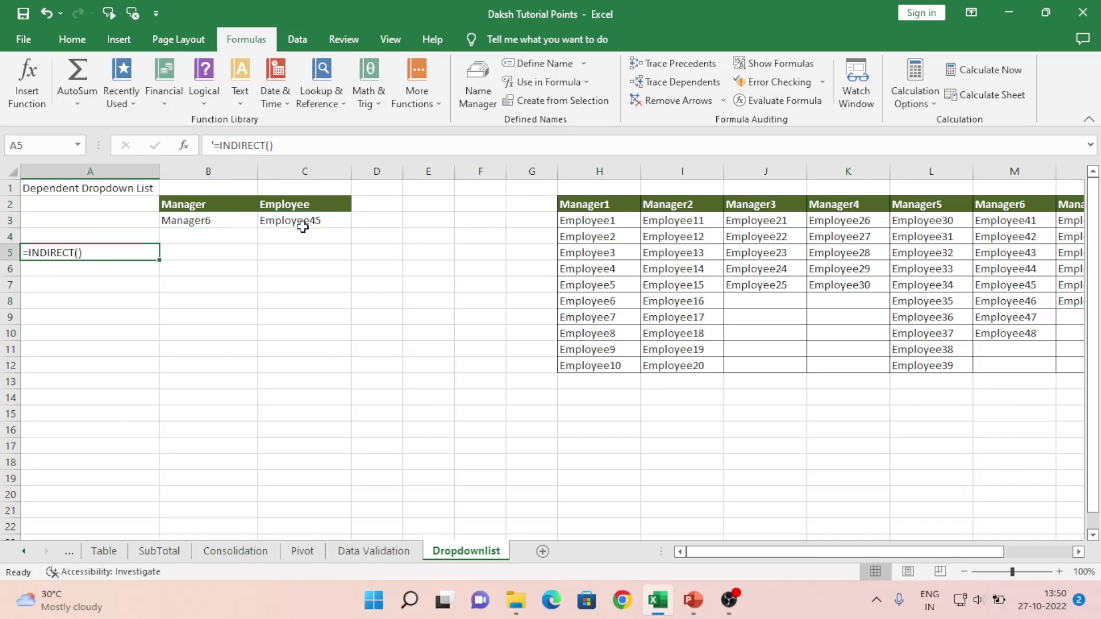